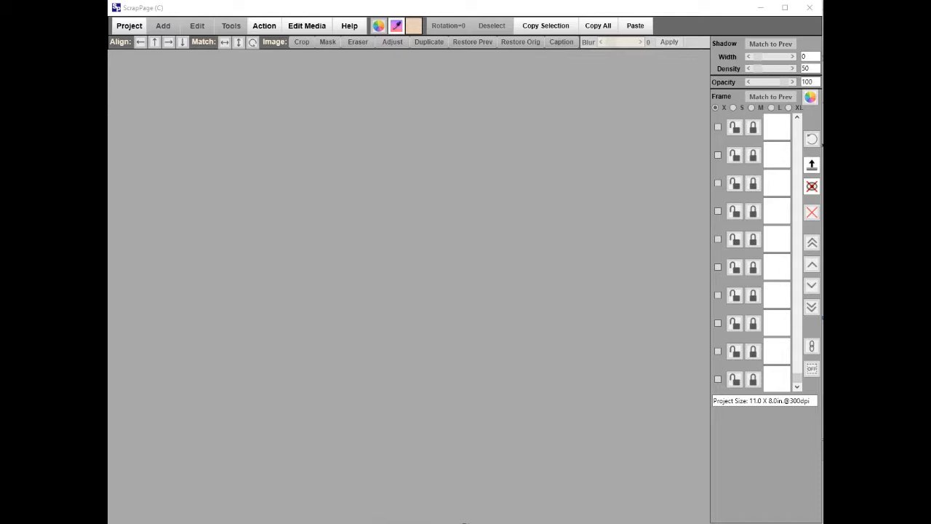
Create a color background project sized 8 X 11 in landscape orientation with a white FFFFFF background.
click(131, 26)
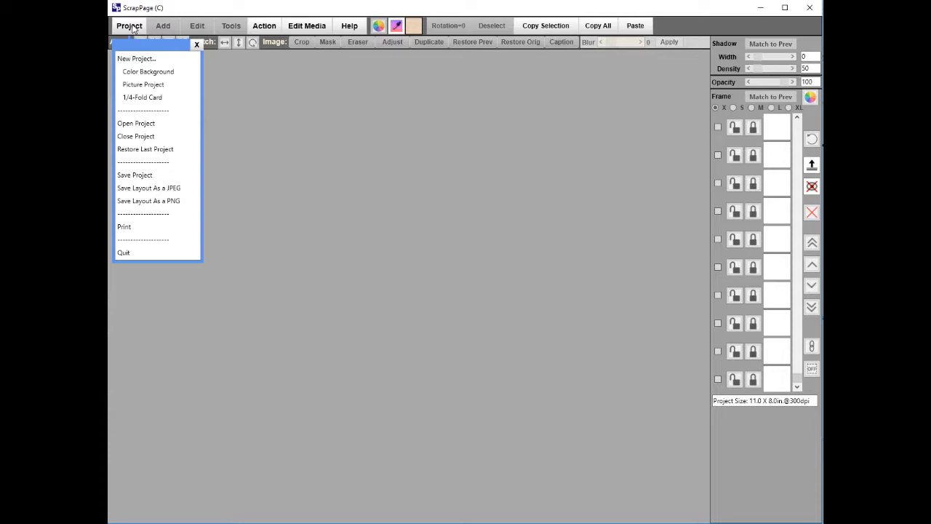
click(138, 76)
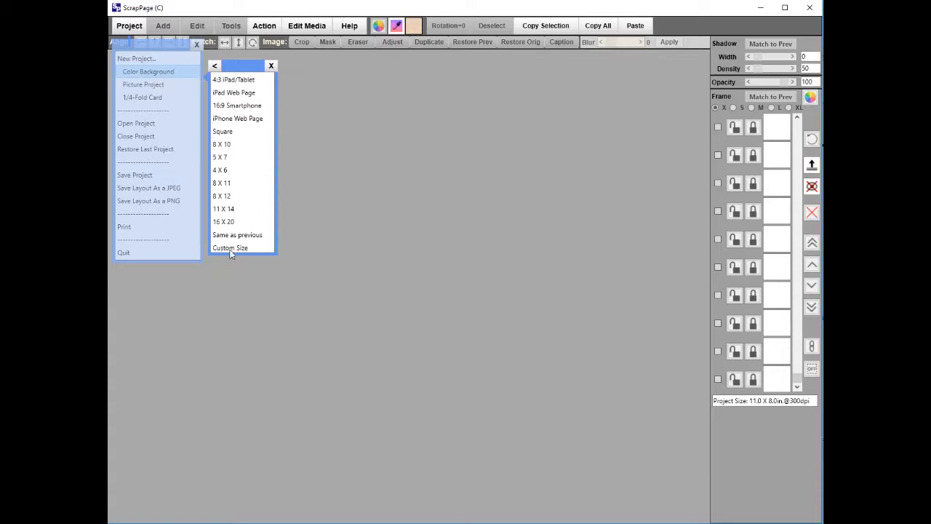
click(221, 186)
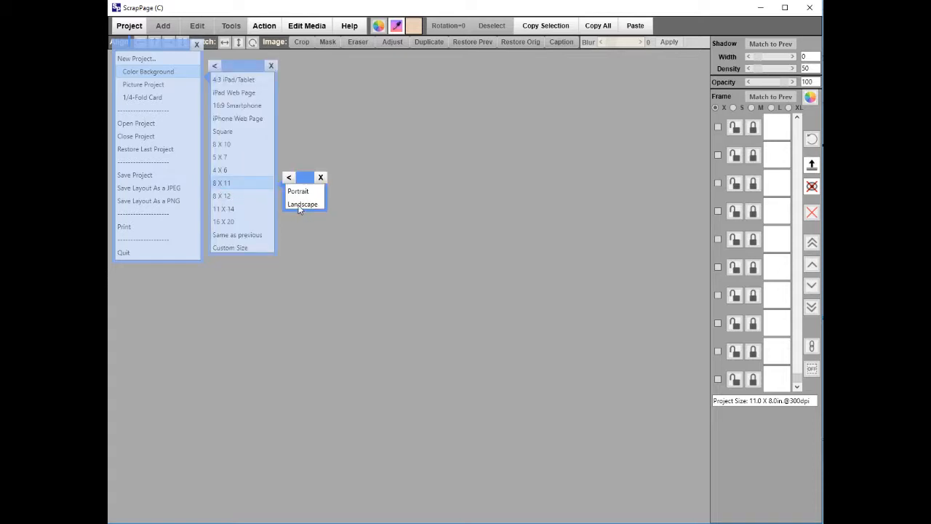
click(299, 206)
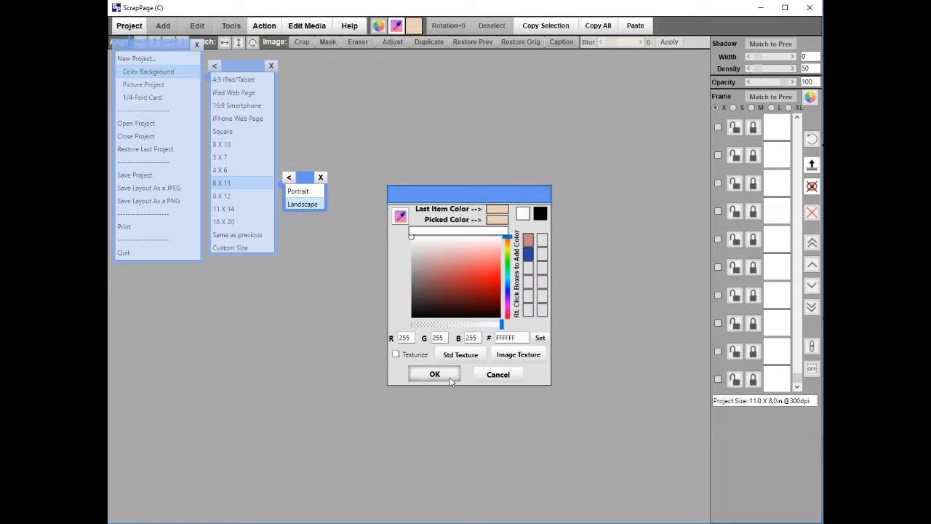
click(449, 377)
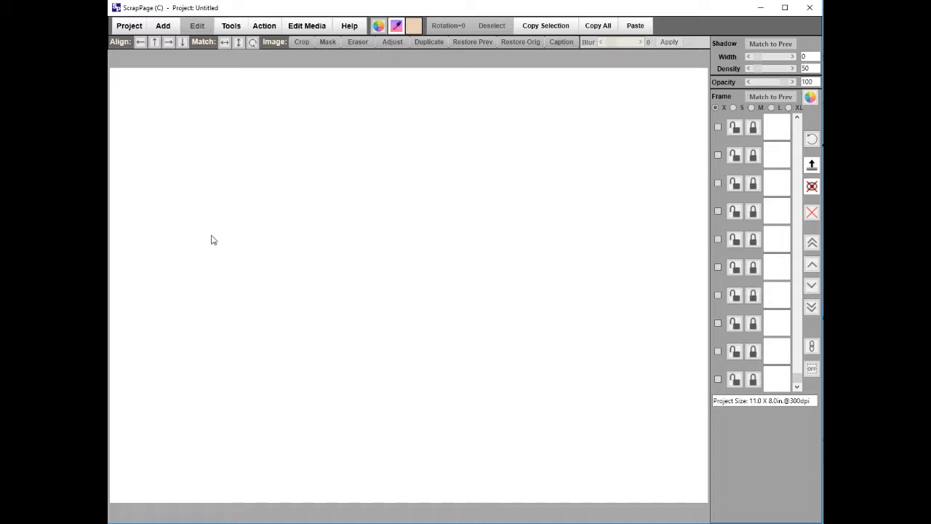
Add three pictures from the Sample Photos folder: the embracing couple, the couple on the bench, and the bride holding out her veil.
click(163, 27)
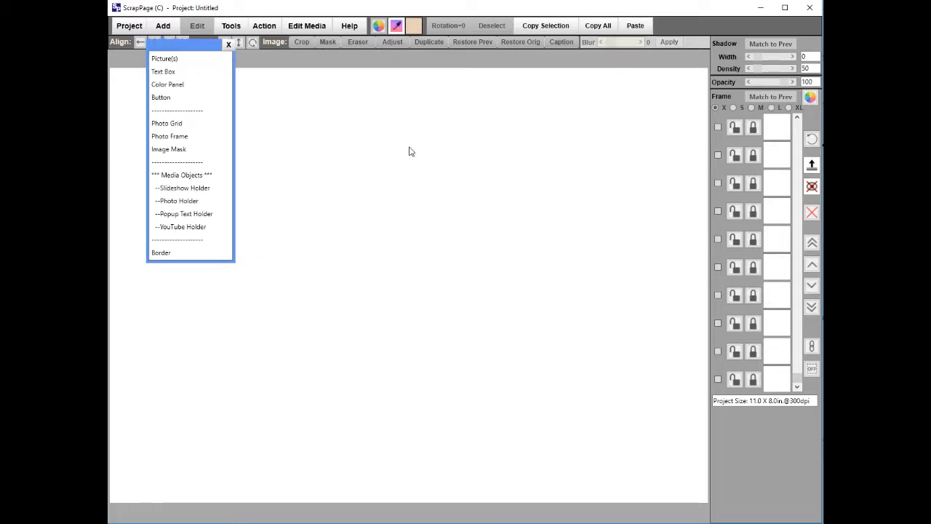
click(195, 59)
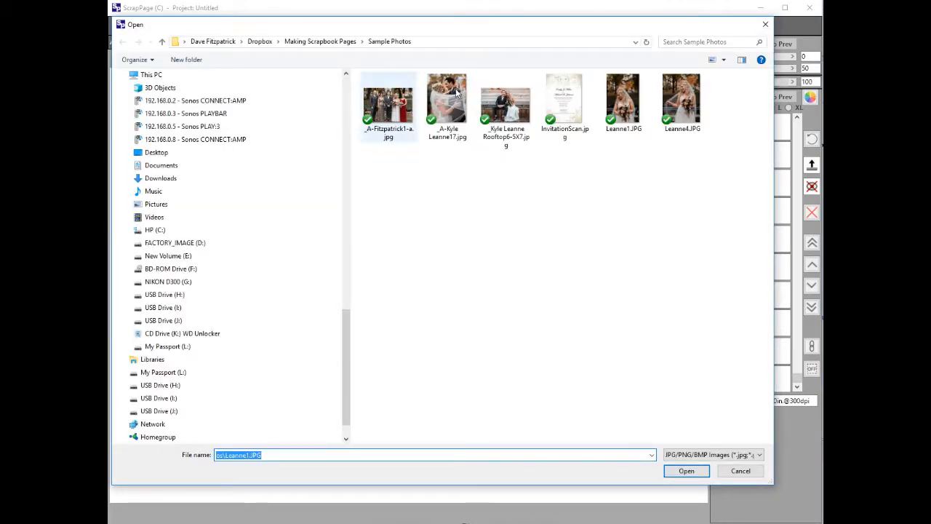
click(439, 108)
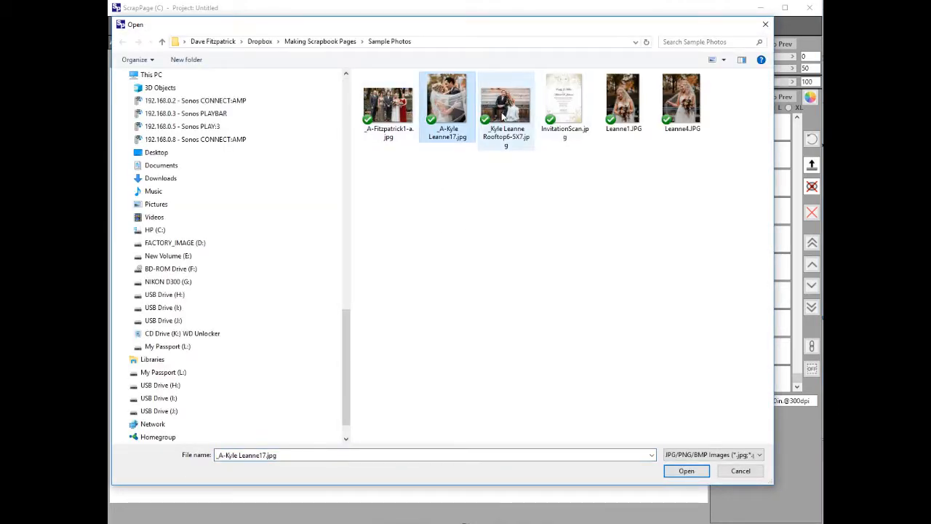
ctrl+click(503, 114)
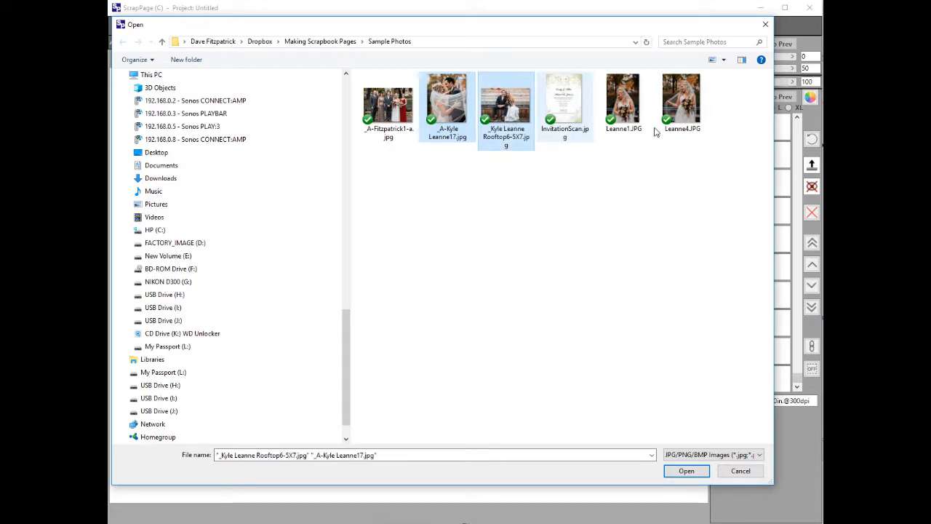
ctrl+click(676, 109)
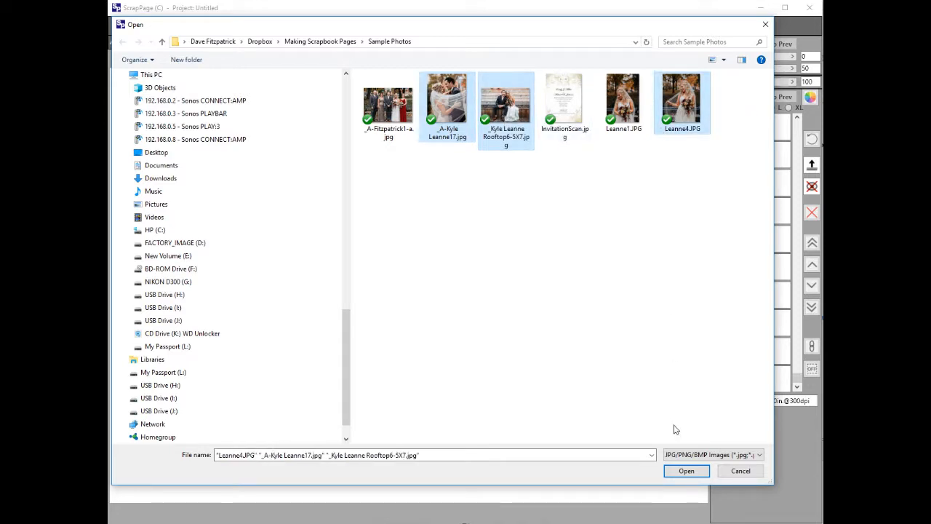
click(686, 470)
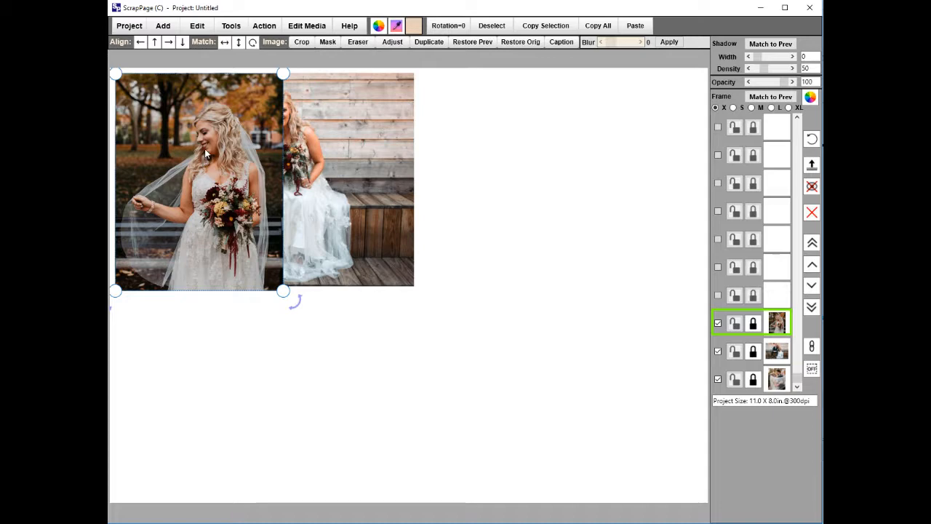
Spread the three stacked photos apart, with the bride at the page's upper right, the bench couple lower, and the embracing couple upper left.
drag(198, 150, 557, 213)
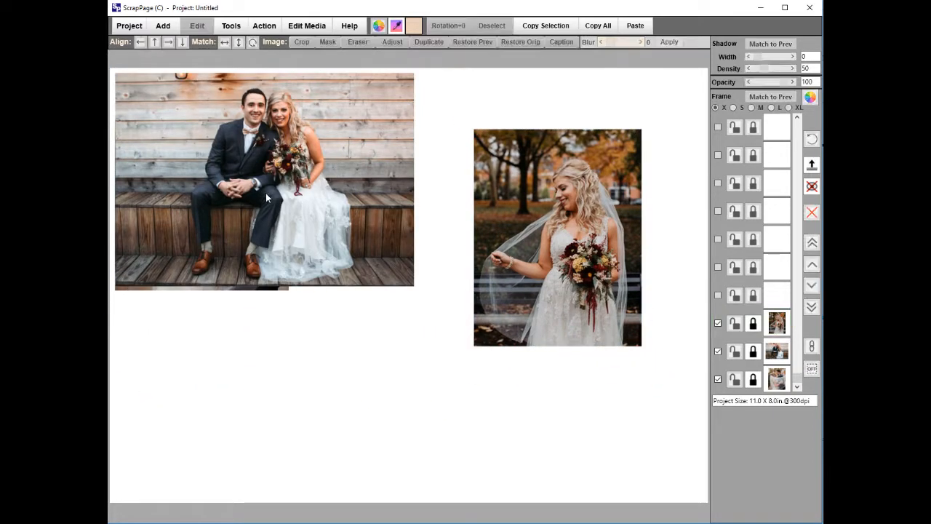
drag(265, 193, 455, 335)
click(240, 227)
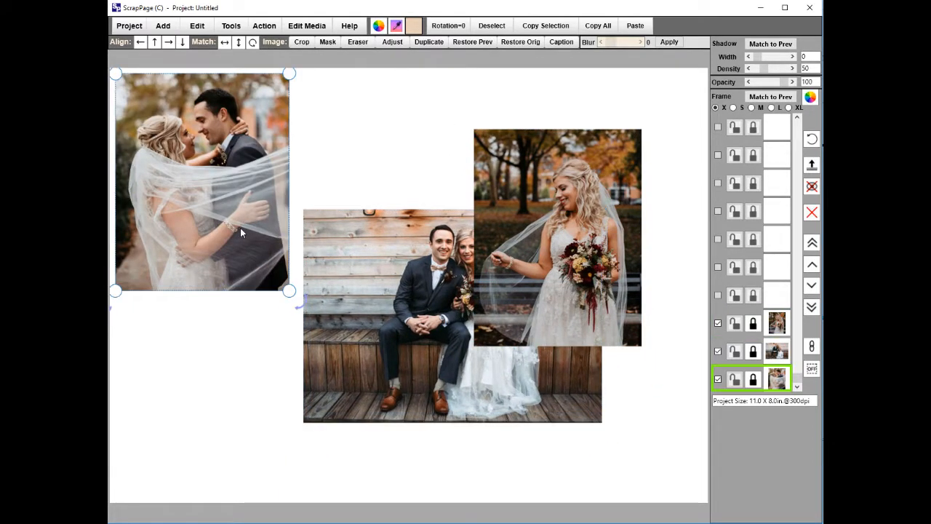
drag(245, 251, 275, 251)
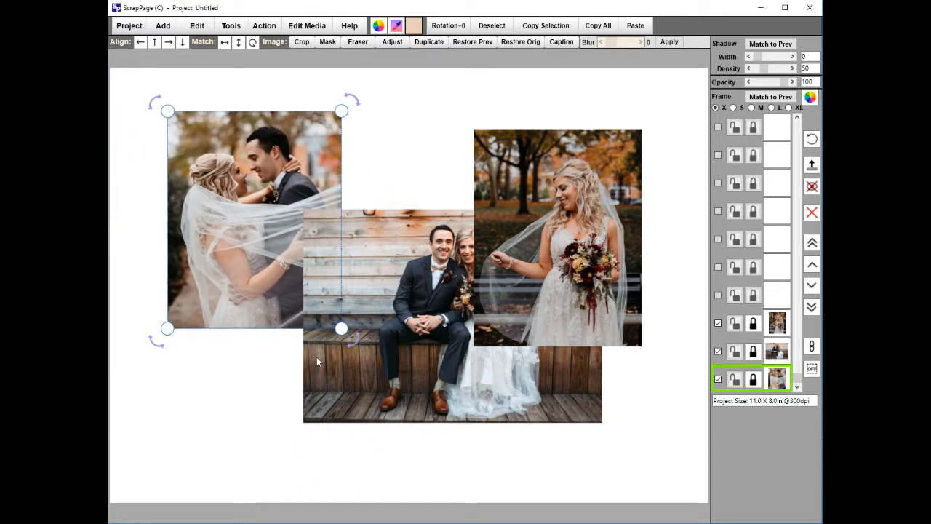
click(551, 243)
drag(558, 250, 500, 208)
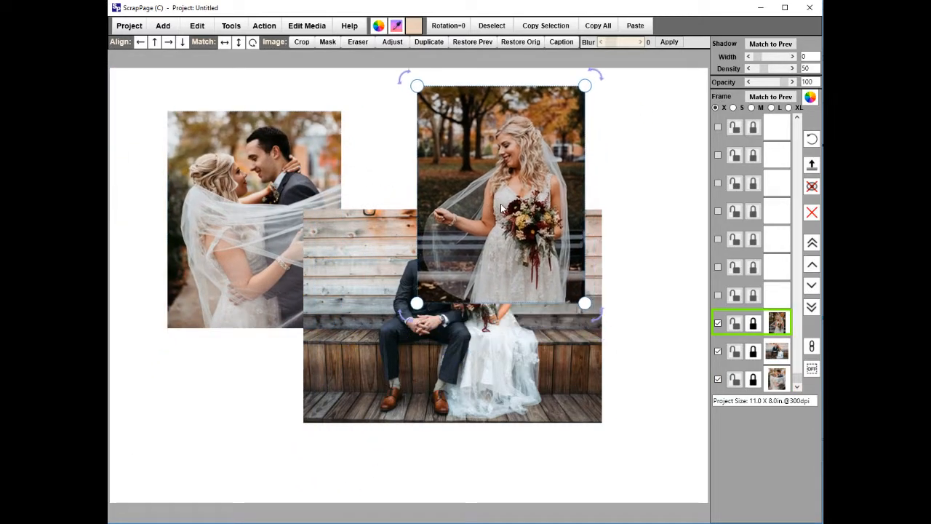
Move the bench photo to the lower part of the page, tilt it slightly counterclockwise, and shift it towards the center.
click(435, 332)
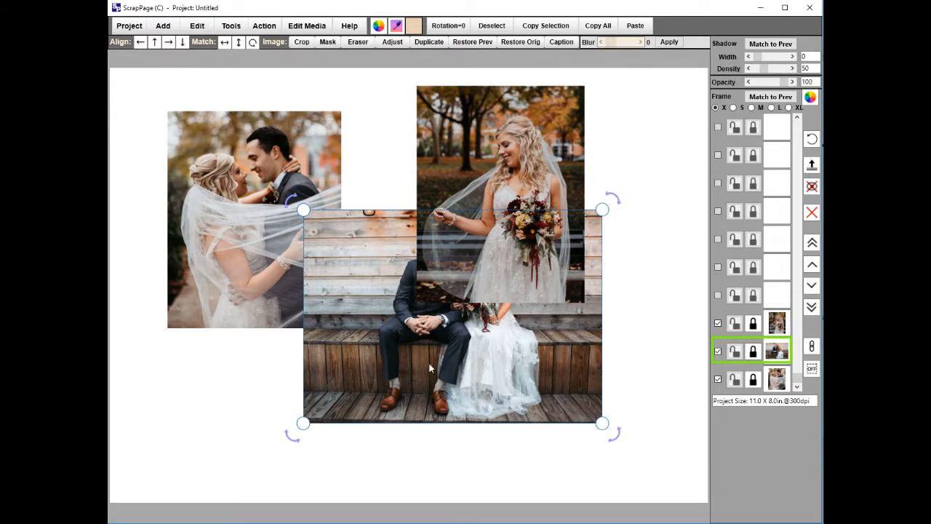
drag(429, 369, 267, 417)
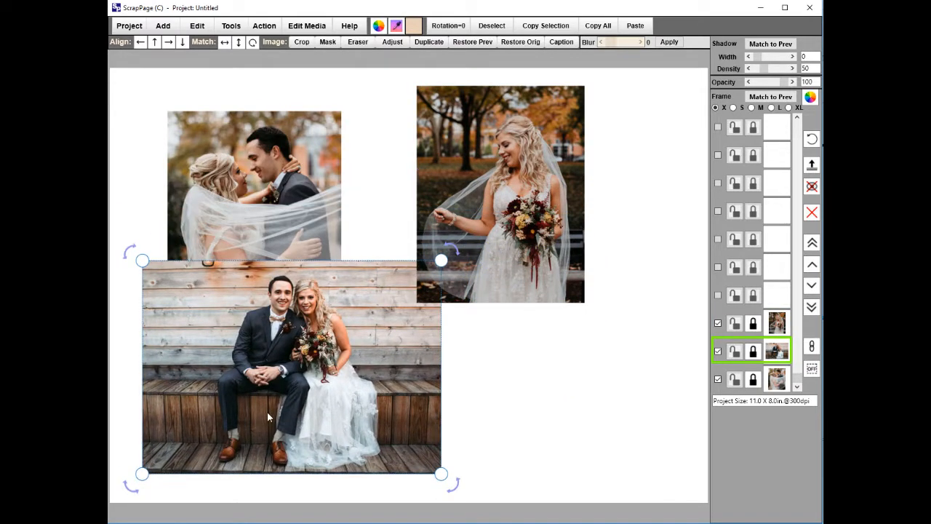
drag(441, 260, 426, 239)
mouse_move(453, 449)
mouse_down()
mouse_move(378, 439)
mouse_move(306, 393)
mouse_move(288, 369)
mouse_move(436, 445)
mouse_up()
drag(349, 387, 434, 389)
Move the embracing couple photo closer to the page's upper-left corner and the bride photo closer to the right edge.
click(277, 210)
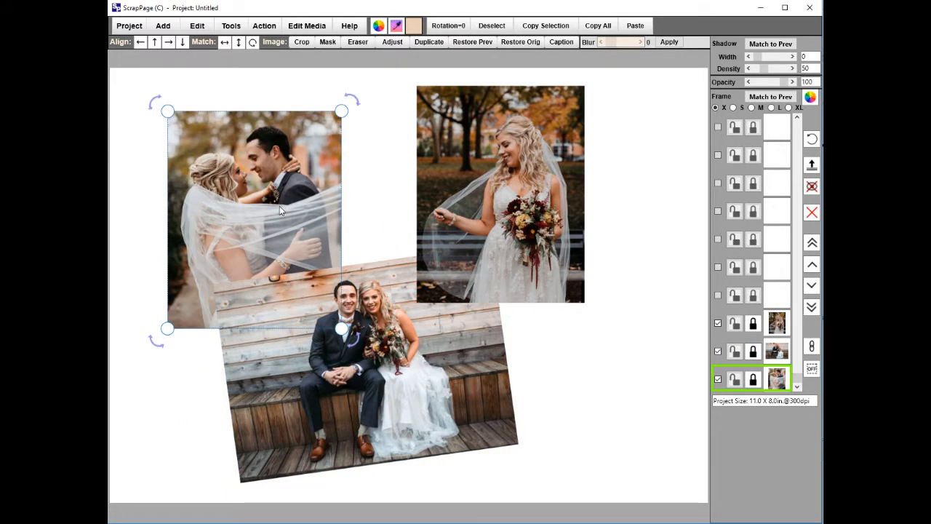
drag(280, 206, 238, 187)
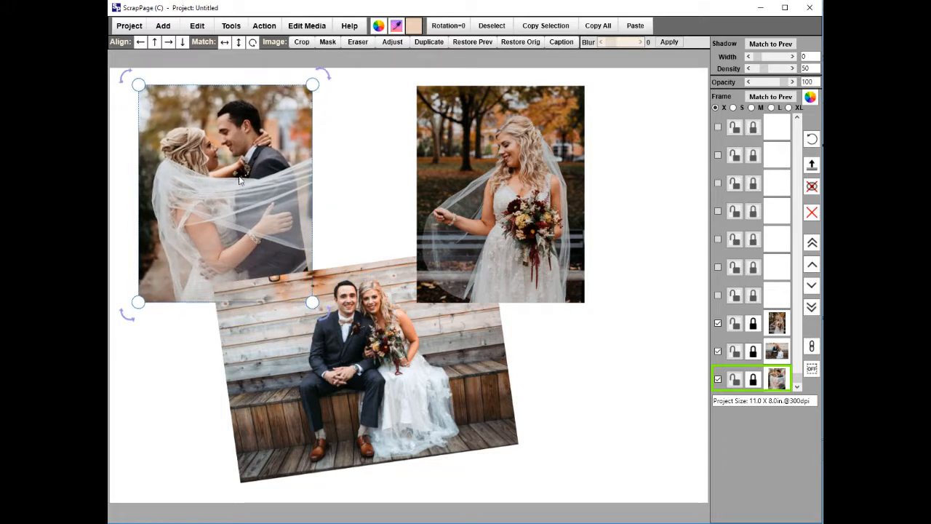
click(522, 177)
drag(521, 179, 622, 196)
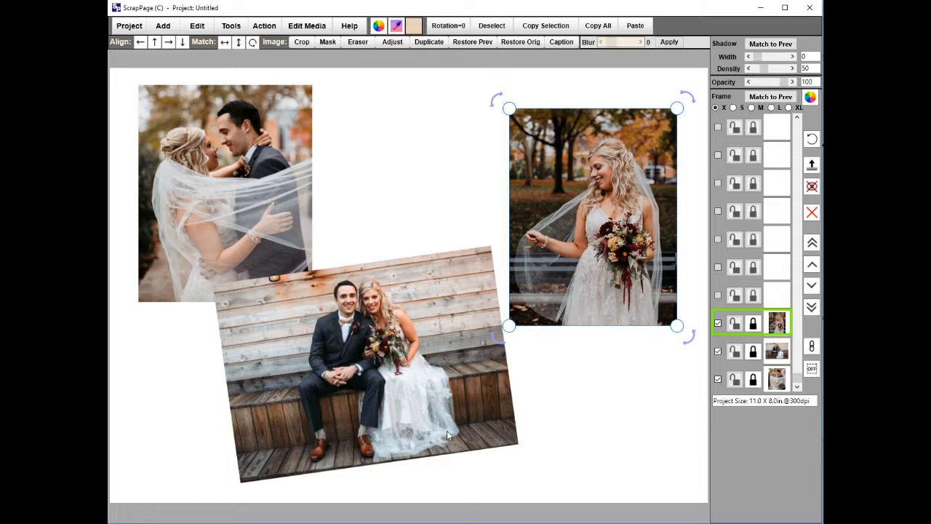
Reposition the tilted bench photo so it overlaps the lower right corner of the embracing couple photo.
click(383, 346)
drag(382, 344, 332, 246)
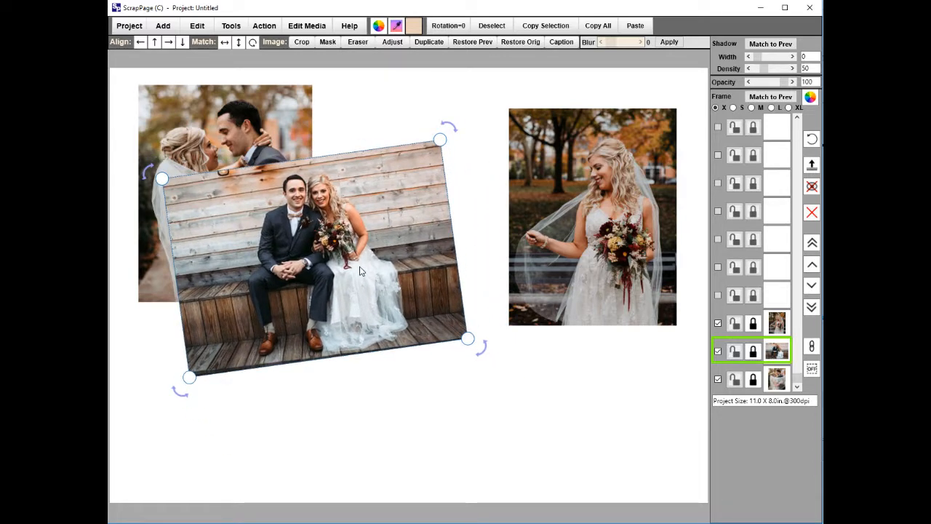
drag(383, 239, 419, 322)
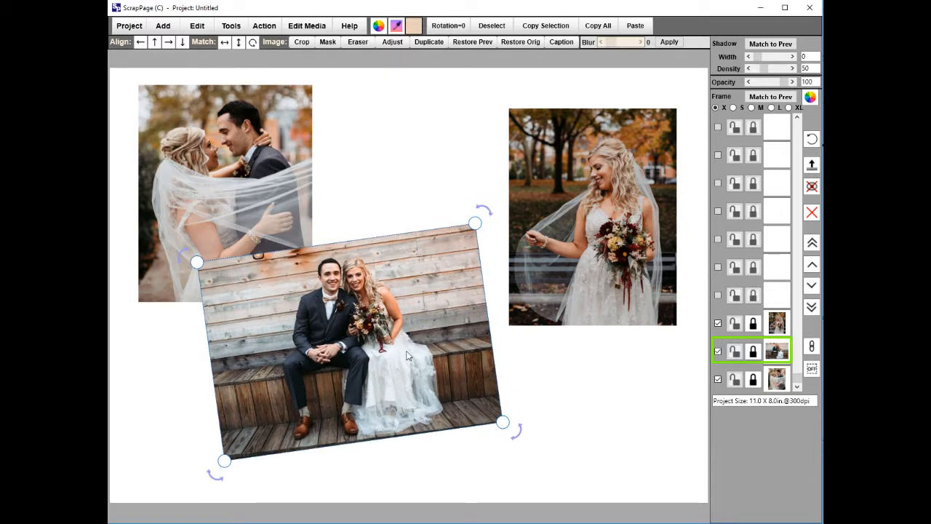
mouse_move(357, 309)
mouse_down()
mouse_move(335, 196)
mouse_move(346, 297)
mouse_up()
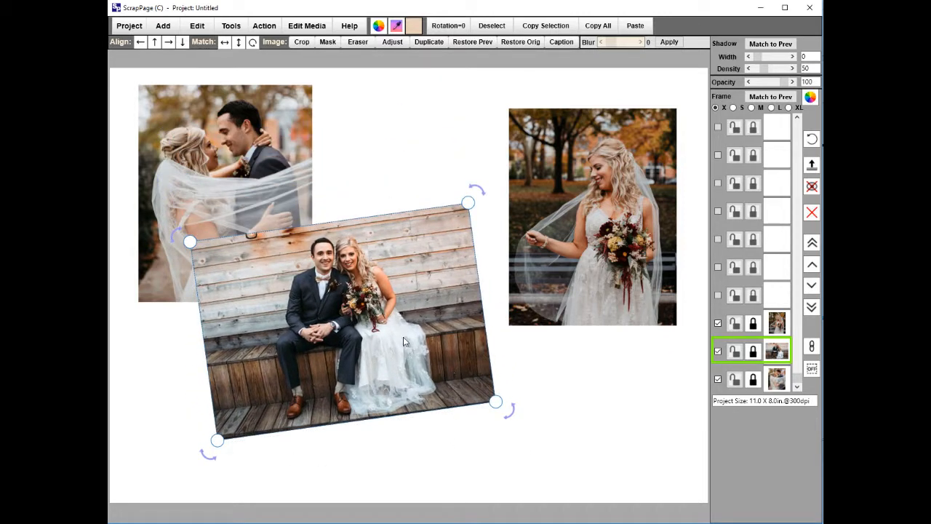
Crop both sides of the bench photo to a portrait shape around the seated couple.
double_click(378, 332)
drag(272, 294, 320, 279)
drag(400, 313, 446, 409)
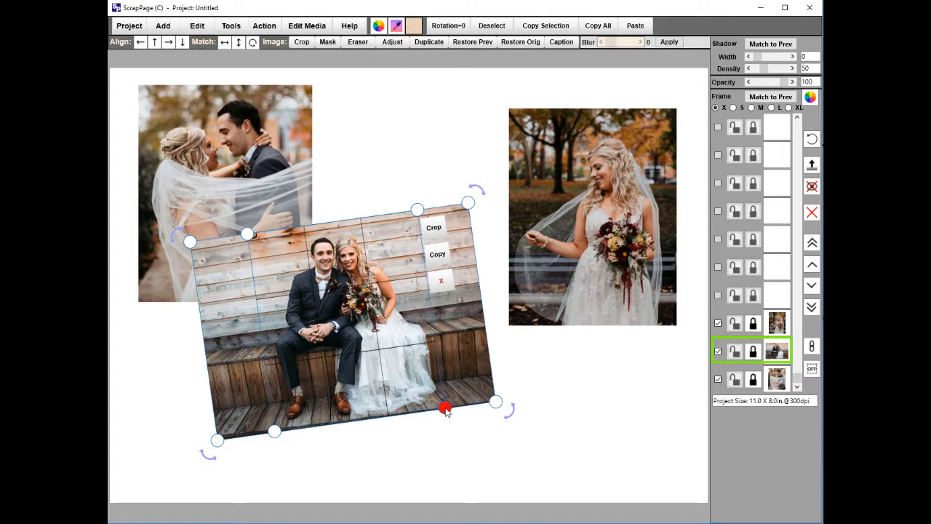
click(435, 228)
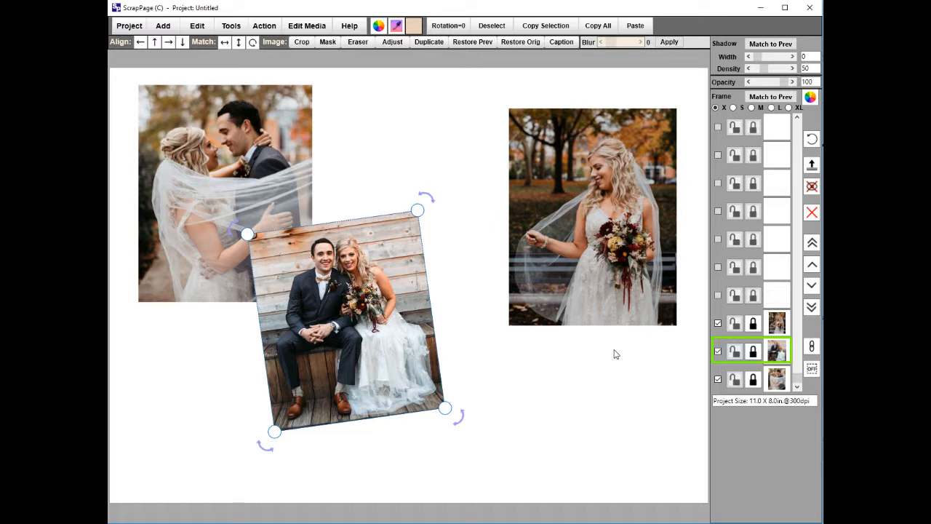
Rotate the cropped bench photo clockwise and place it mid-page, overlapping the embracing couple photo's lower right corner.
drag(364, 321, 427, 249)
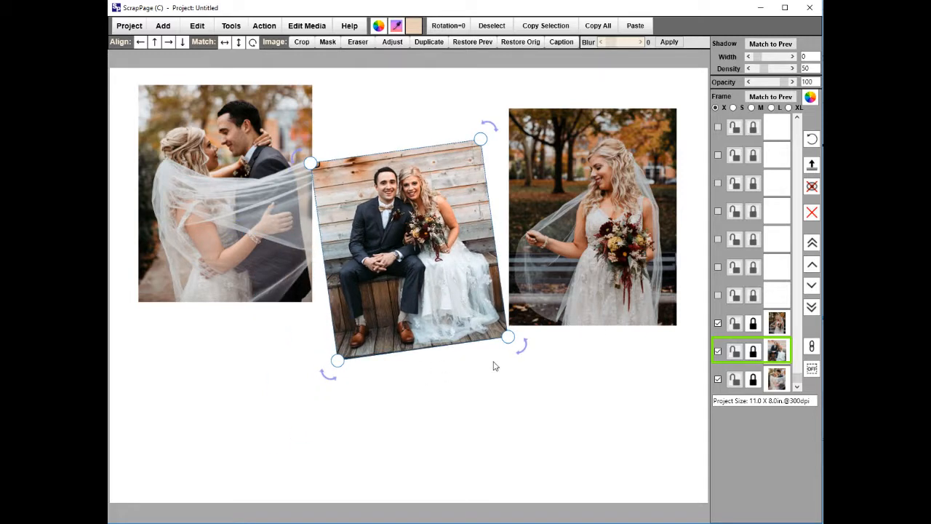
drag(507, 339, 462, 408)
drag(413, 306, 336, 369)
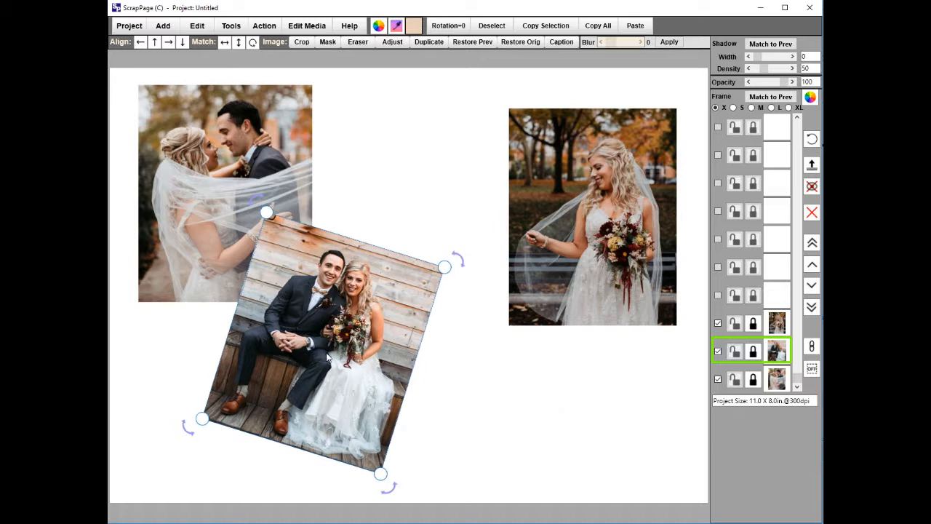
drag(326, 352, 370, 290)
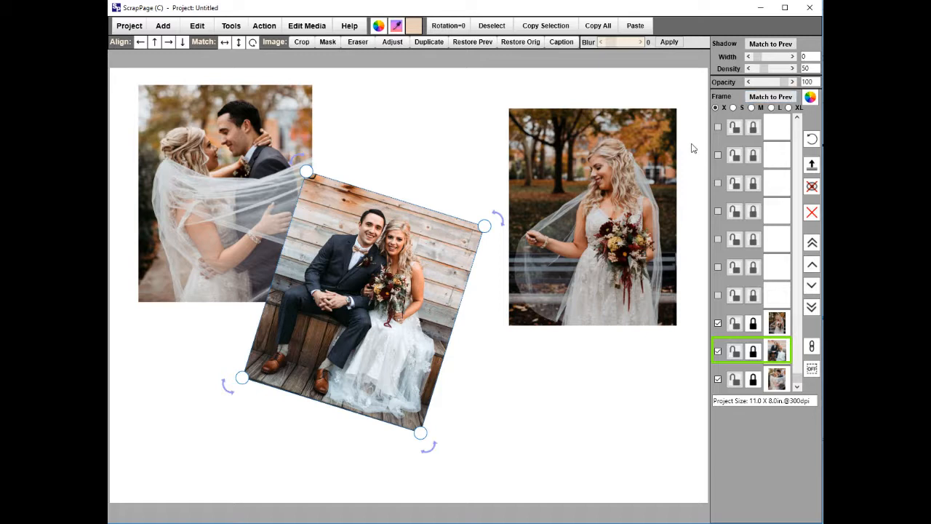
Add a size M frame to the bench photo in beige E1C9BC, starting from a color sampled in the photo's wooden wall.
click(752, 107)
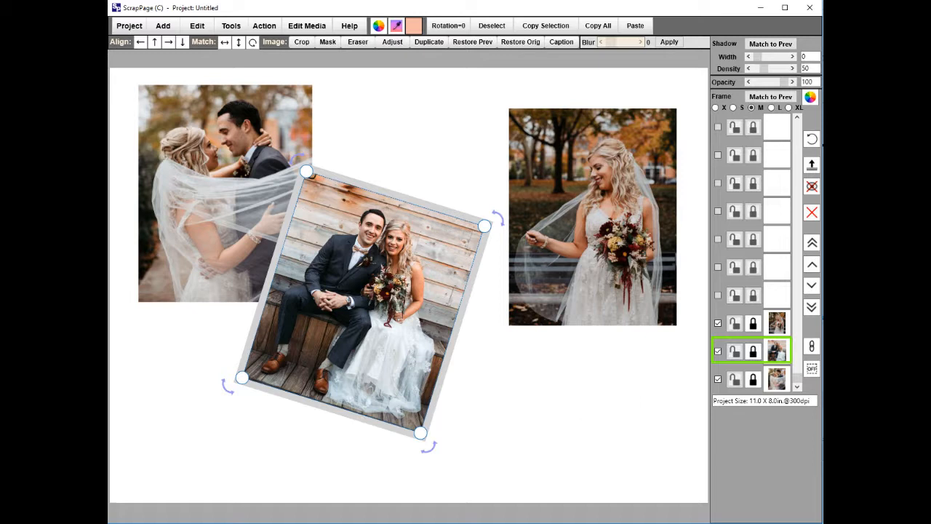
click(809, 99)
drag(457, 199, 569, 207)
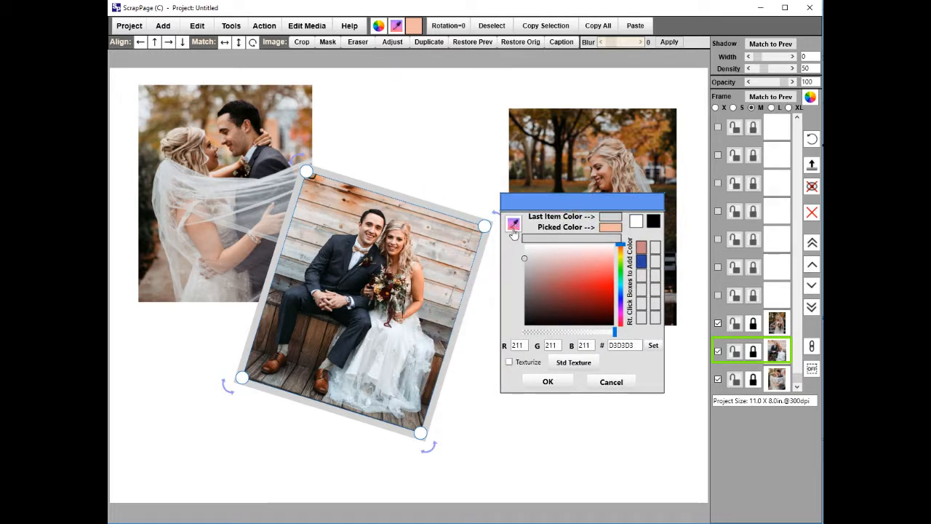
click(331, 217)
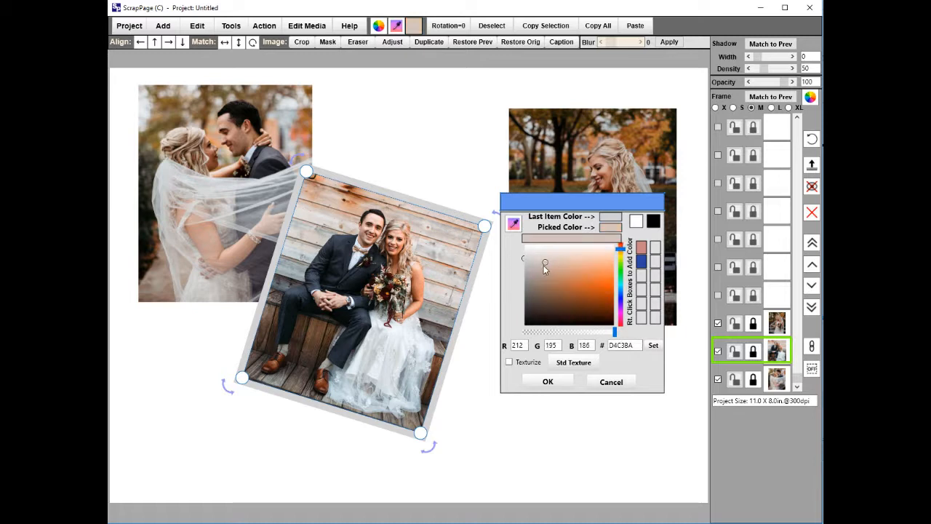
drag(546, 262, 558, 260)
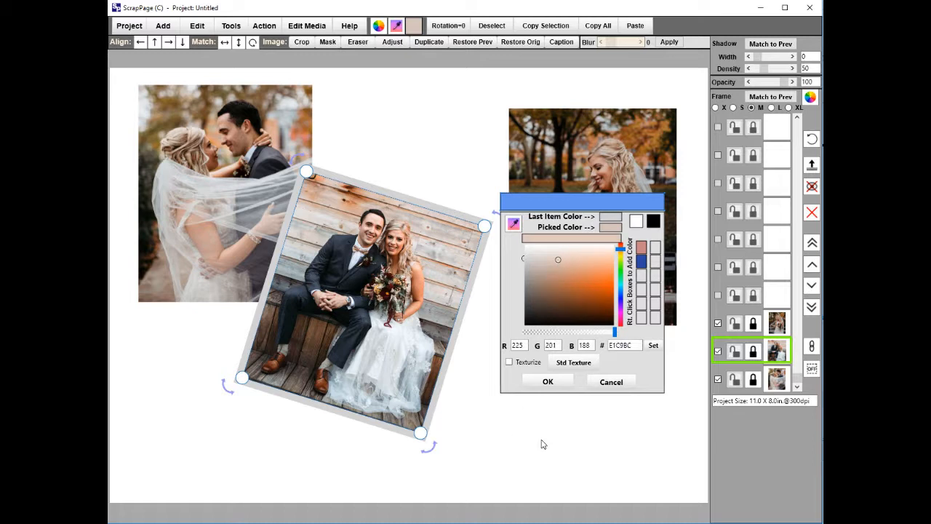
click(552, 383)
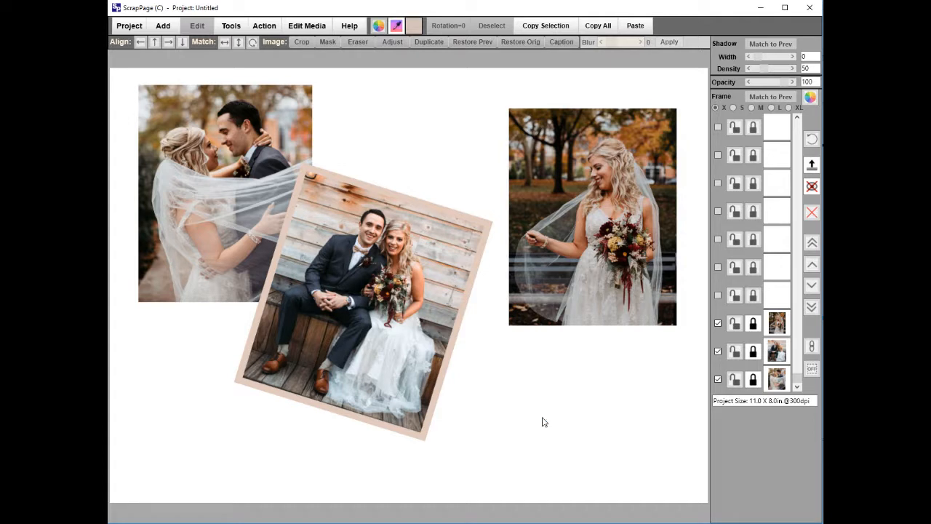
Texture the bench photo's frame with SPTX-Grunge07.jpg and shift the photo slightly down and to the right.
click(371, 290)
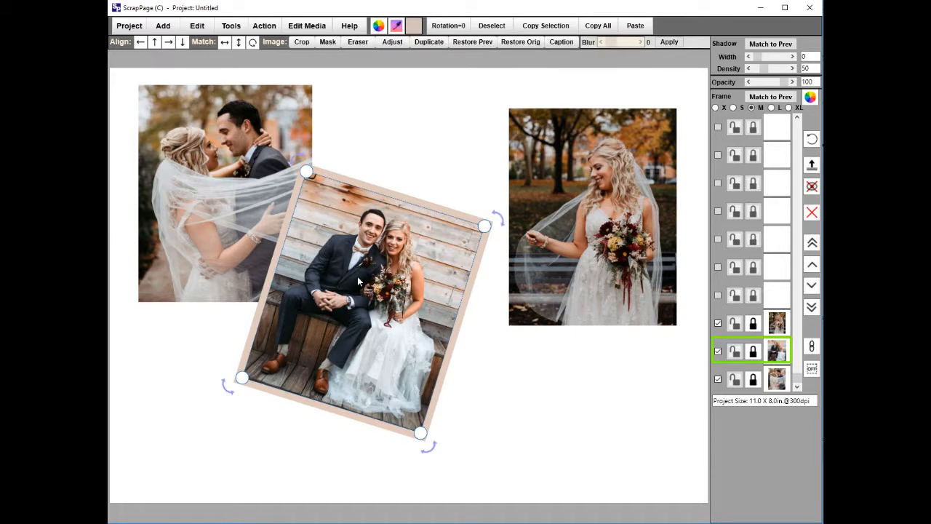
click(810, 97)
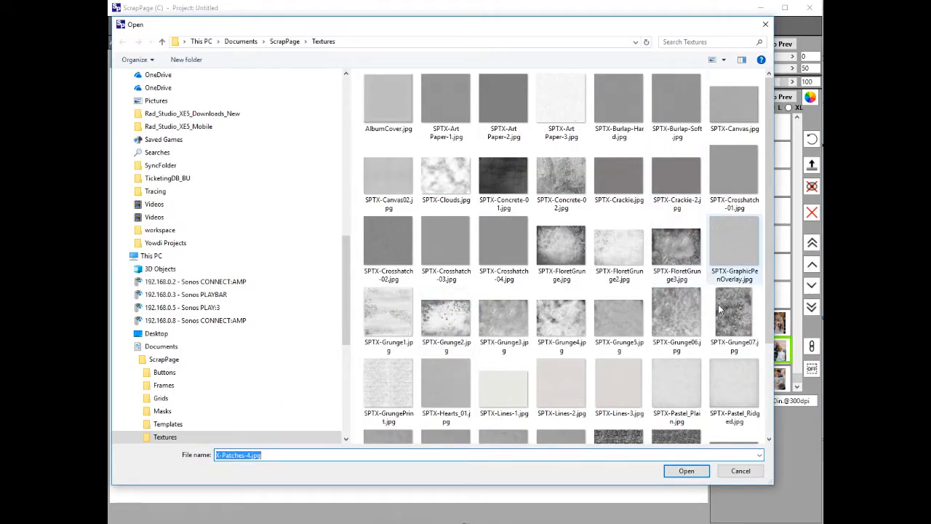
click(731, 323)
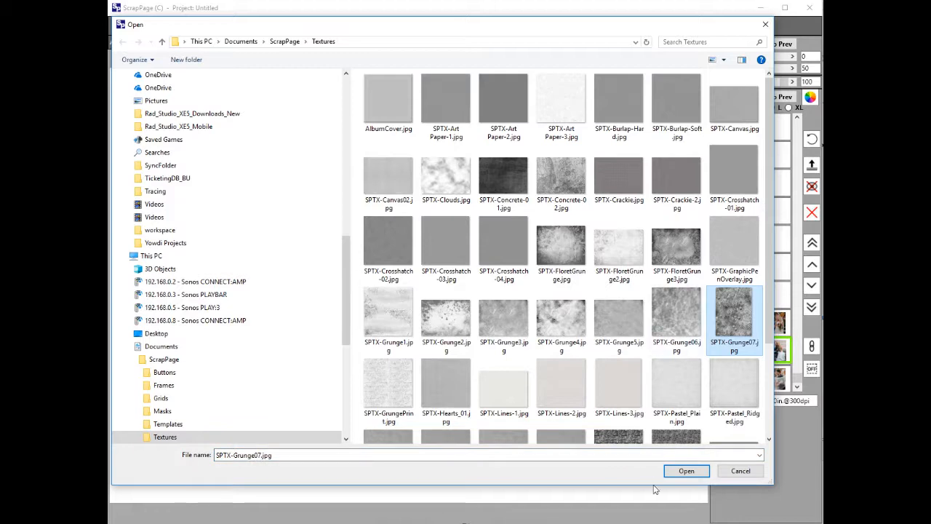
click(685, 471)
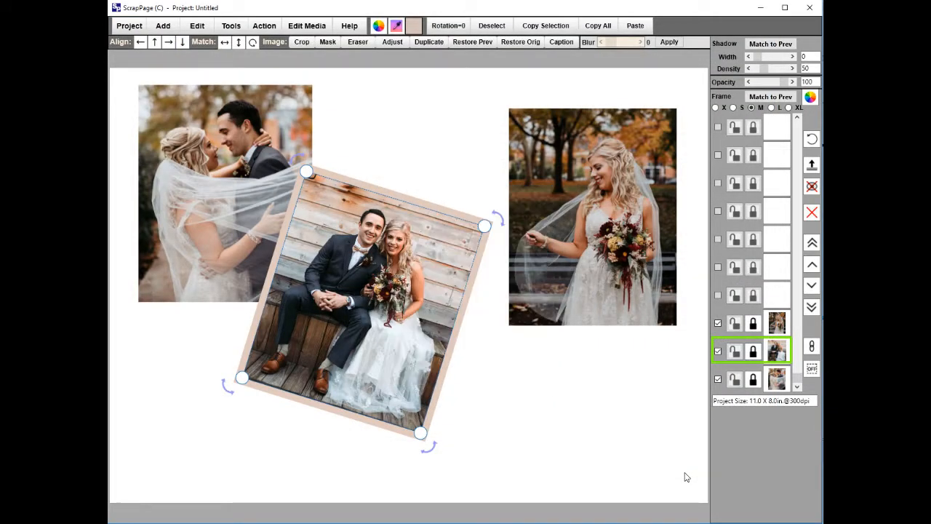
click(402, 250)
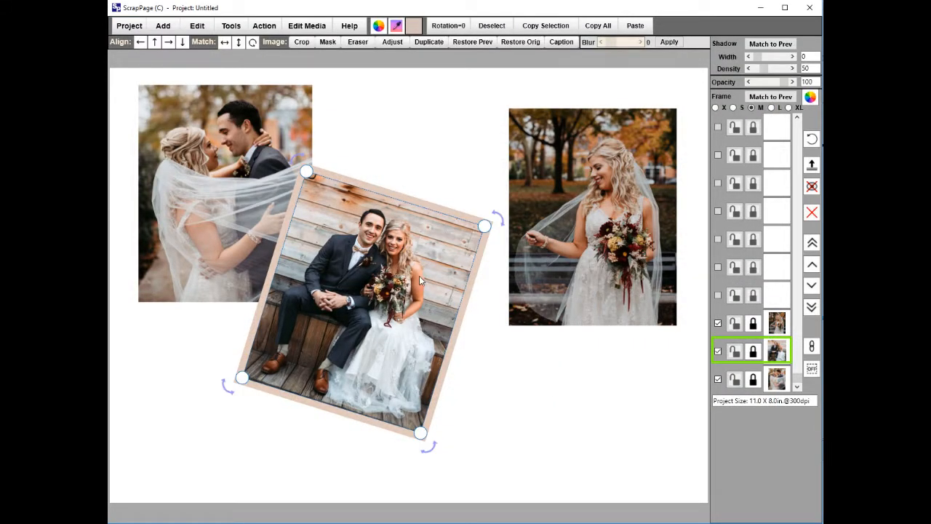
click(596, 424)
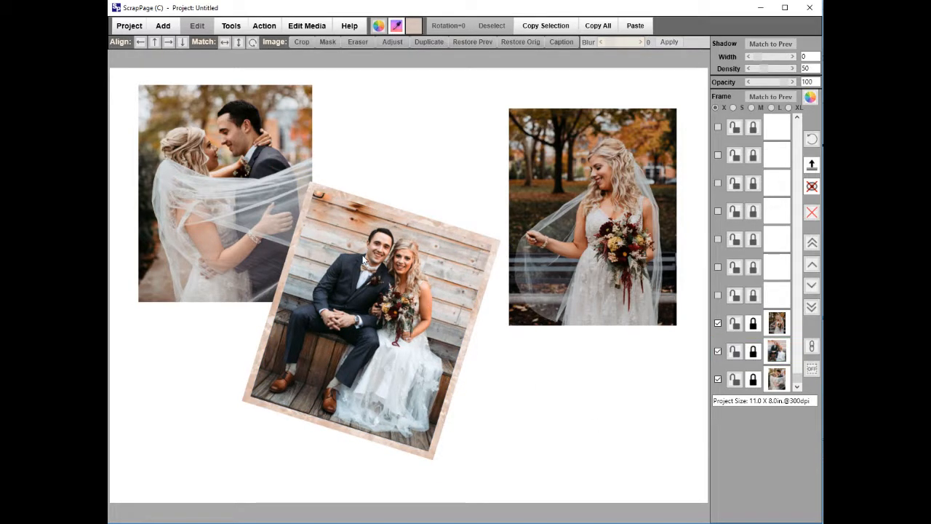
Give the framed bench photo a drop shadow with width 6 and density 155.
click(386, 272)
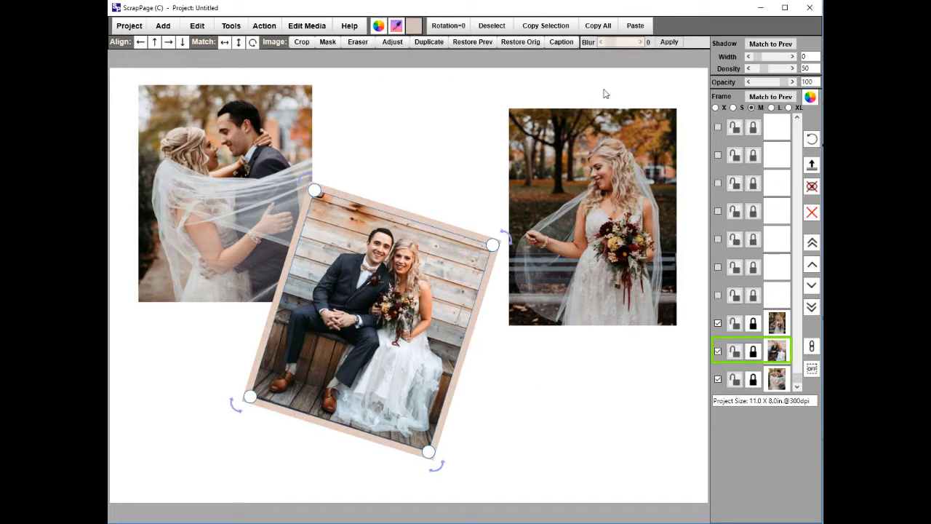
drag(758, 57, 778, 68)
click(394, 153)
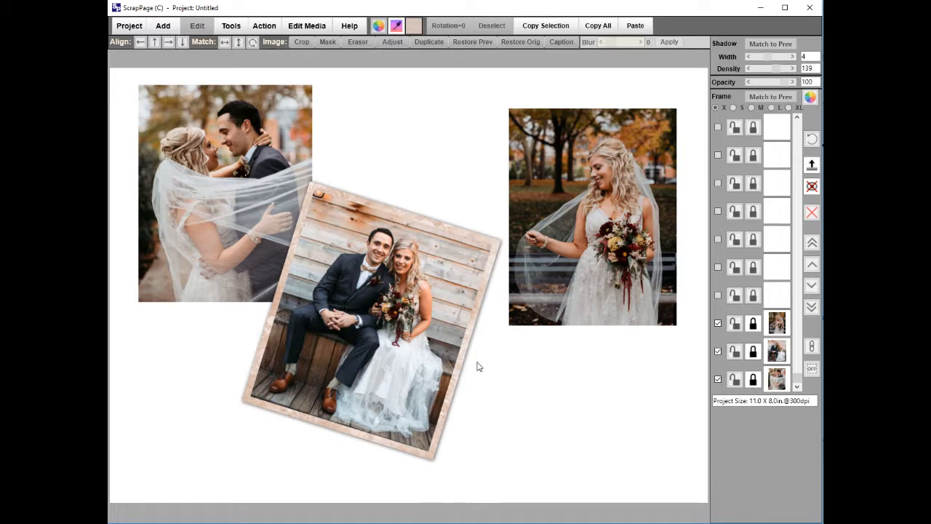
click(432, 279)
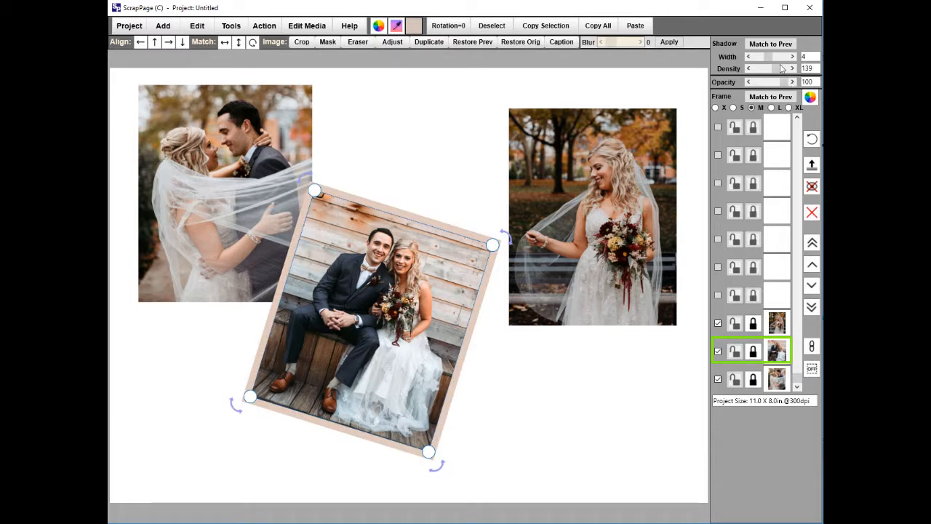
drag(768, 57, 778, 70)
click(414, 145)
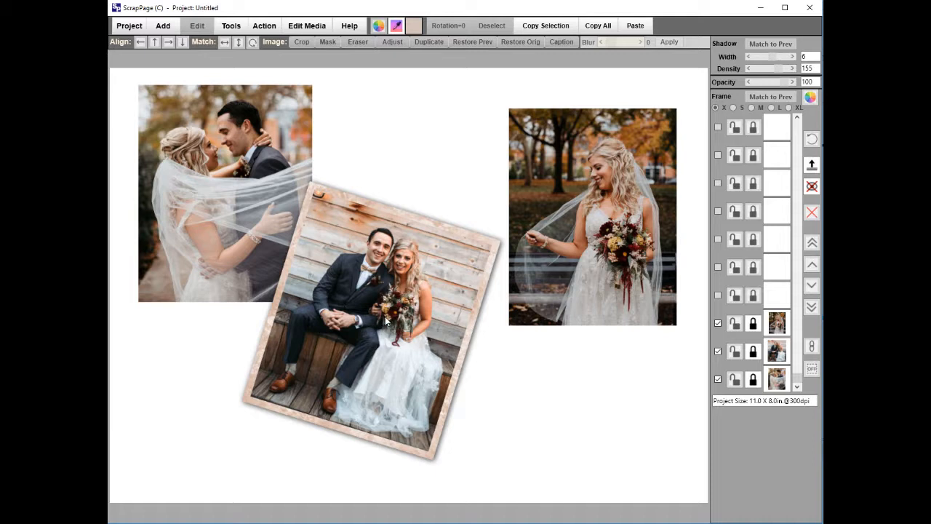
Match the frames of the bride portrait and the embracing couple photo to the bench photo's textured frame.
click(602, 209)
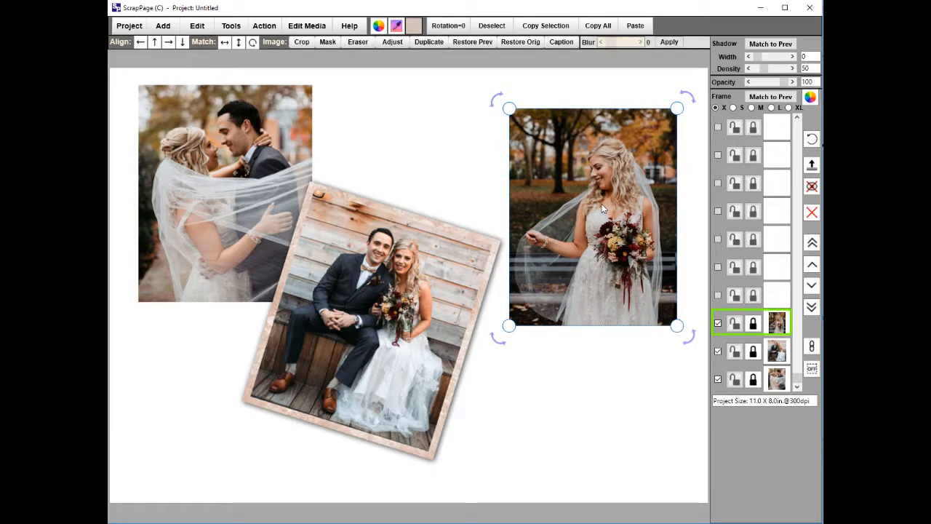
click(762, 100)
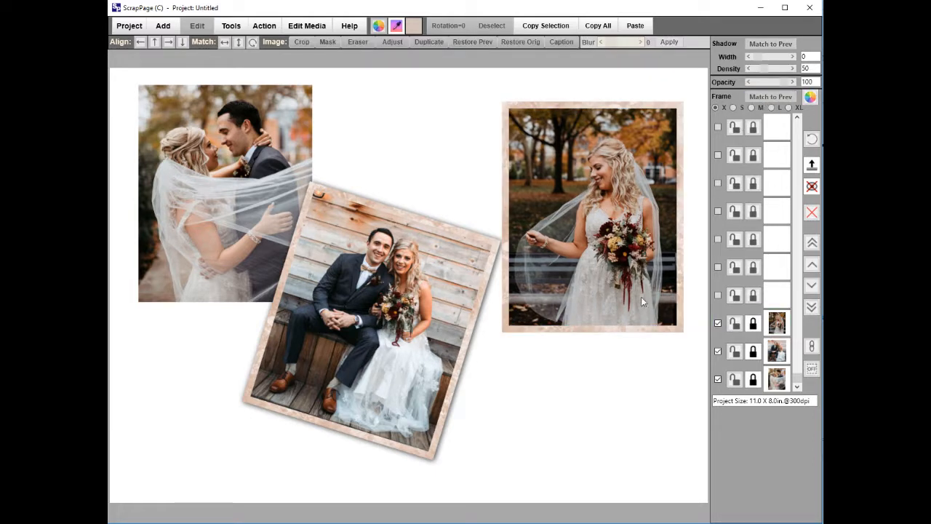
click(187, 176)
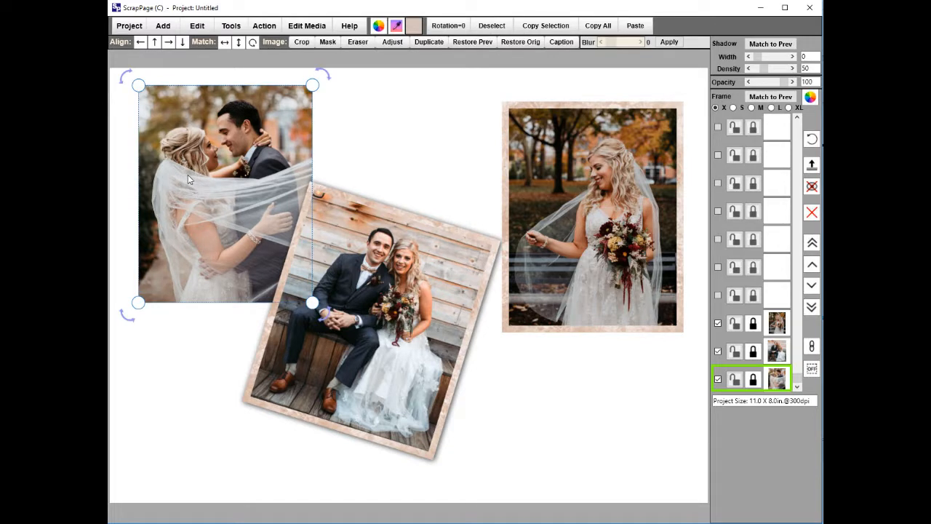
click(758, 100)
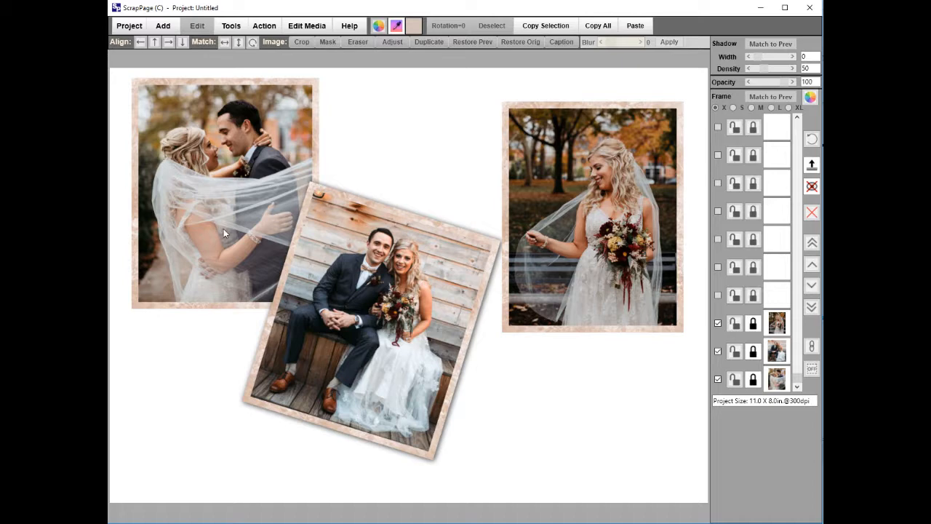
Copy the bench photo's shadow settings to the bride portrait and the embracing couple photo.
click(341, 333)
click(458, 309)
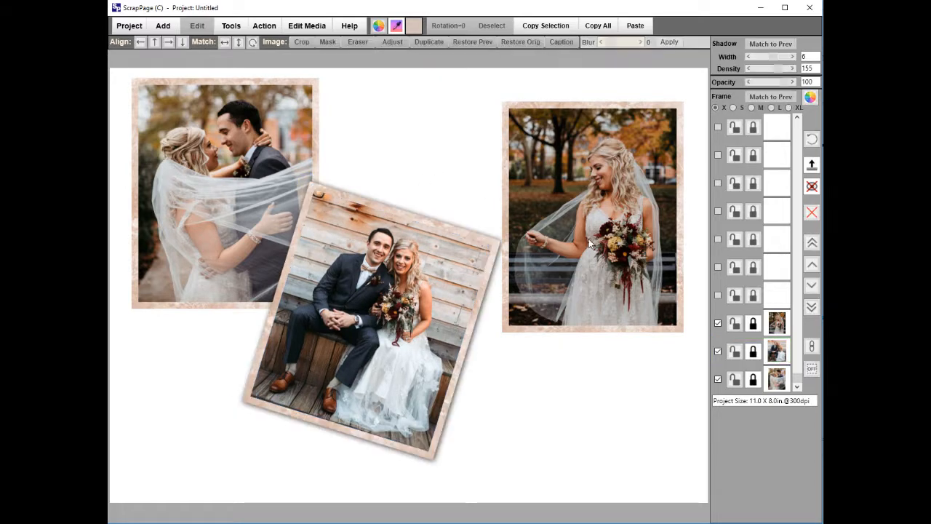
click(607, 223)
click(793, 44)
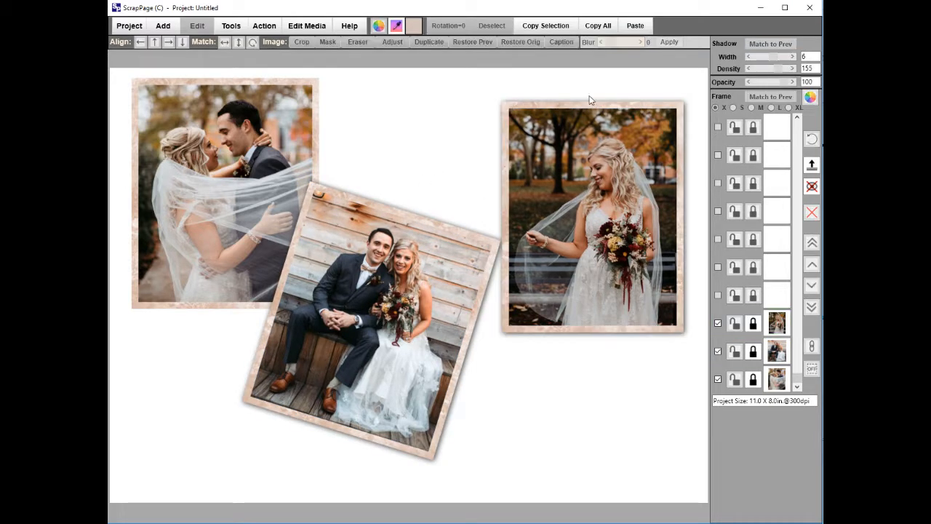
click(770, 43)
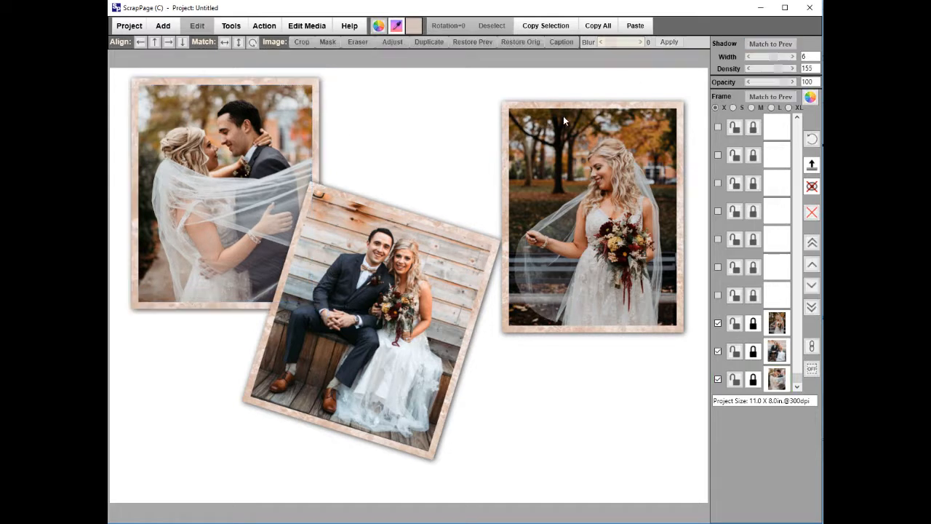
Tilt the bench photo slightly counterclockwise and place it in the lower right corner of the page.
click(329, 299)
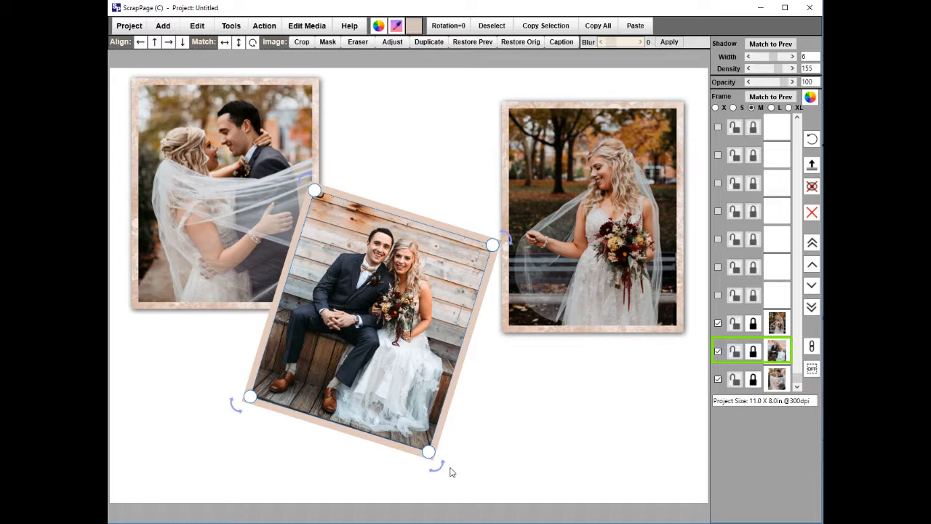
drag(440, 473, 493, 401)
drag(435, 378, 654, 434)
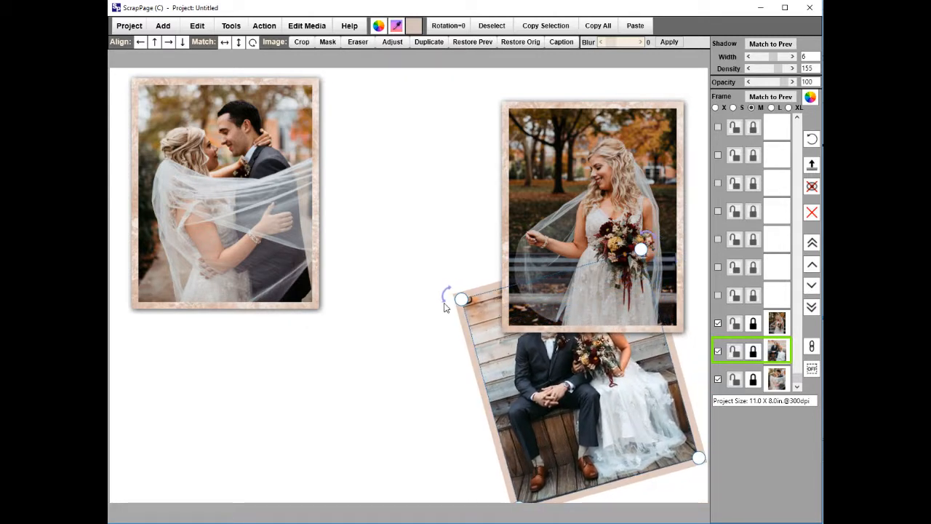
drag(447, 295, 503, 279)
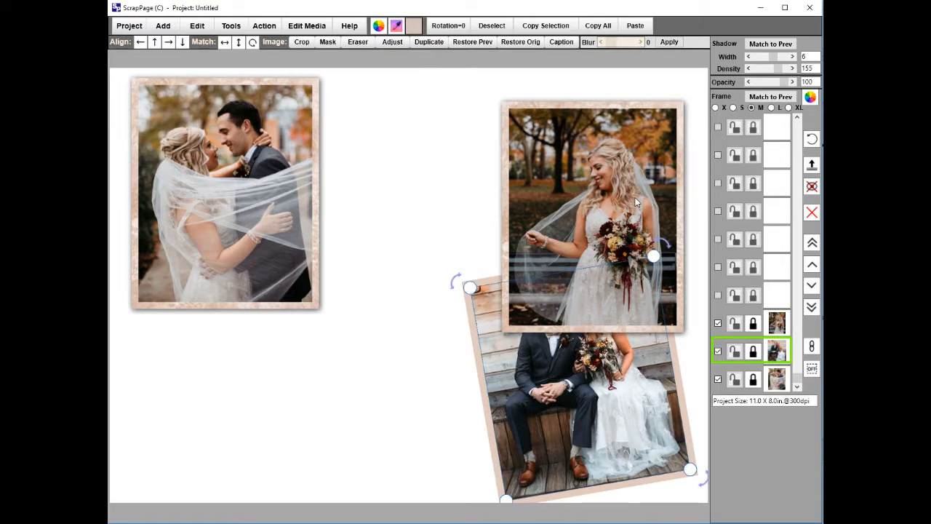
Place the bride portrait in the page's lower left corner, slightly enlarged and tilted counterclockwise.
drag(635, 194, 267, 349)
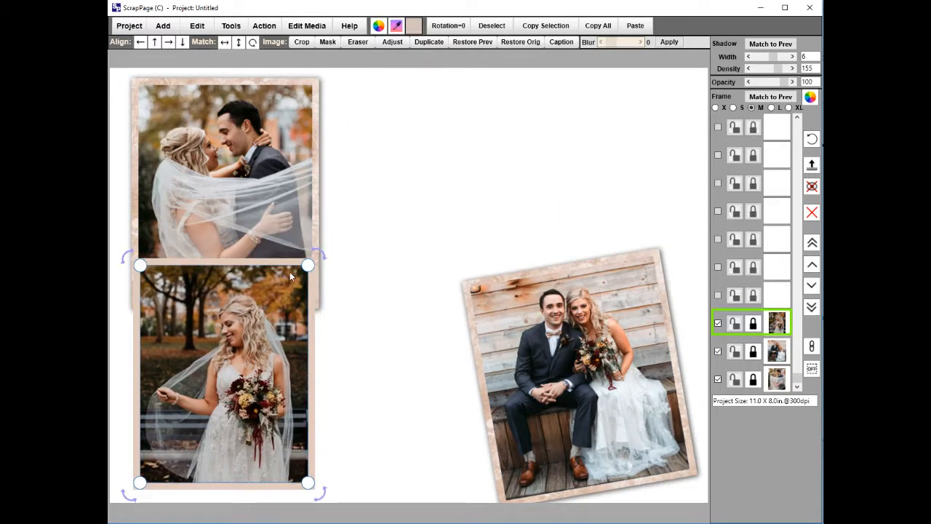
drag(307, 266, 333, 232)
drag(350, 499, 330, 463)
drag(257, 454, 243, 470)
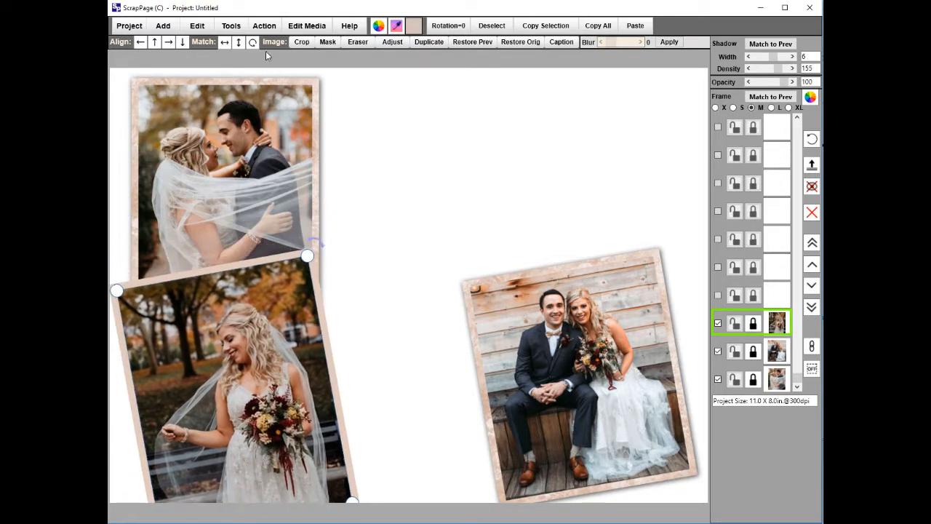
Move the embracing couple photo to the page center behind the other two, enlarge it greatly and tilt it slightly clockwise.
click(241, 130)
drag(241, 131, 372, 146)
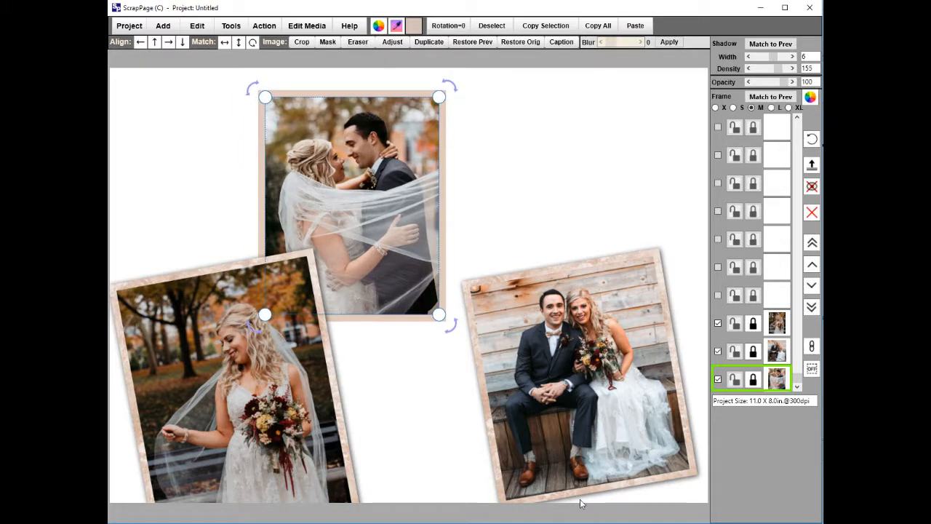
drag(439, 315, 555, 513)
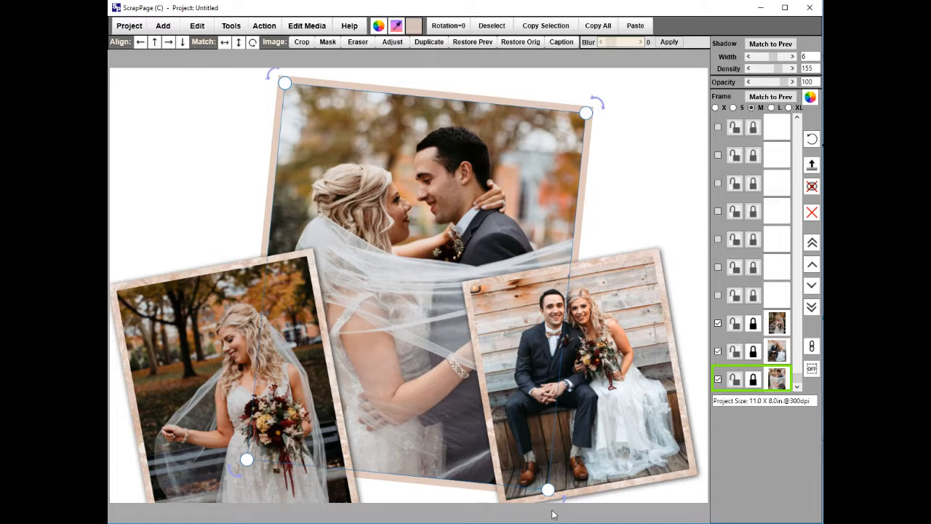
click(412, 120)
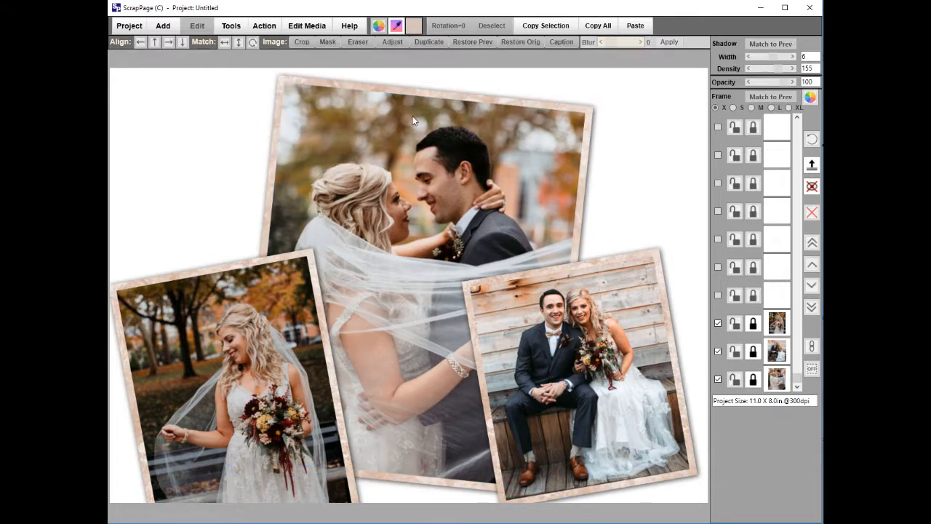
Shift the embracing couple photo past the page's upper edge, enlarging it slightly, and raise the bride portrait a little.
drag(433, 256, 457, 227)
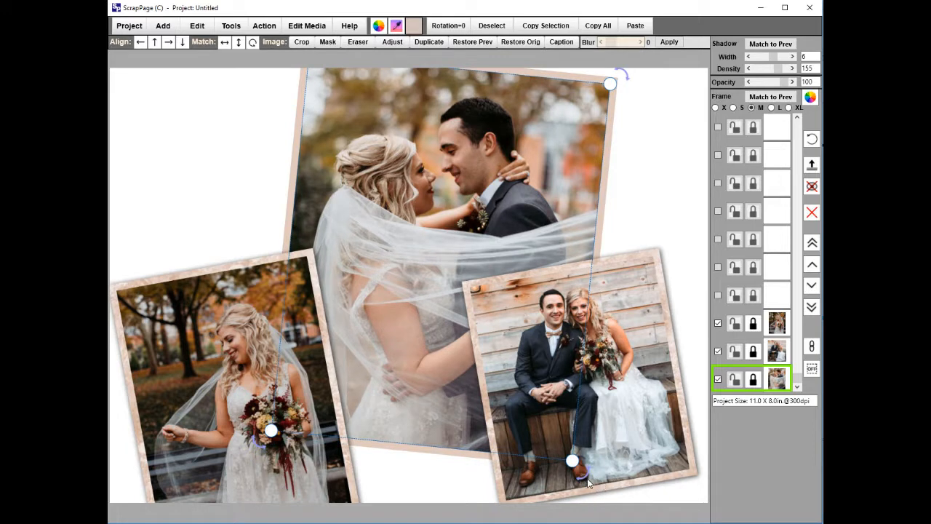
mouse_move(588, 479)
mouse_down()
mouse_move(579, 471)
mouse_move(589, 492)
mouse_move(581, 474)
mouse_up()
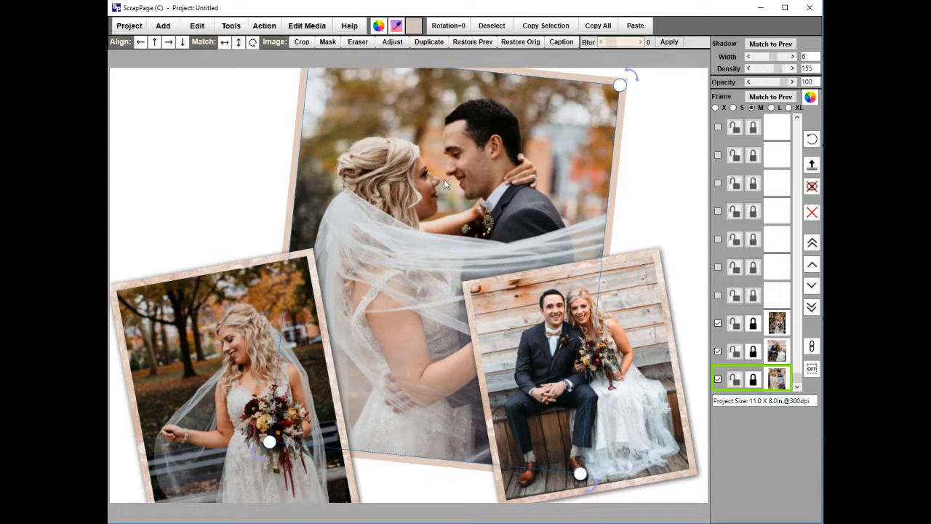
drag(444, 179, 433, 179)
click(650, 163)
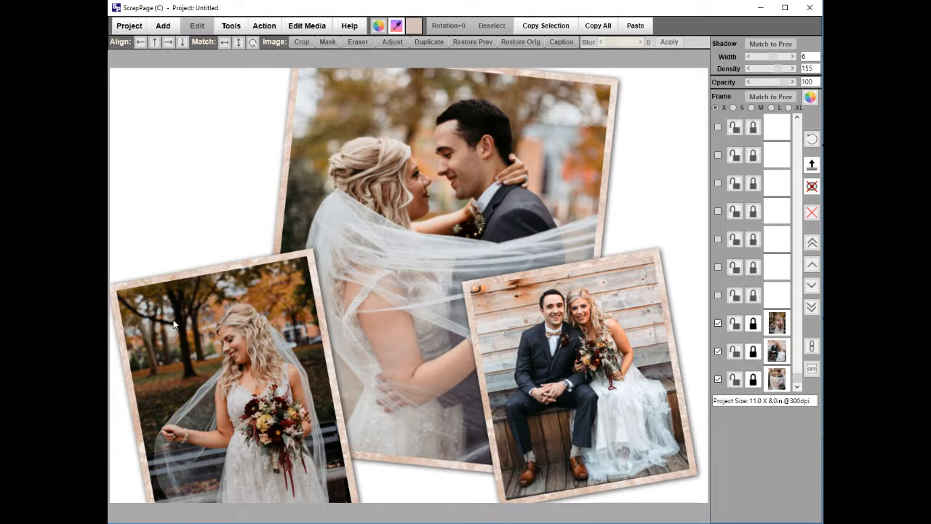
click(181, 381)
drag(184, 375, 179, 354)
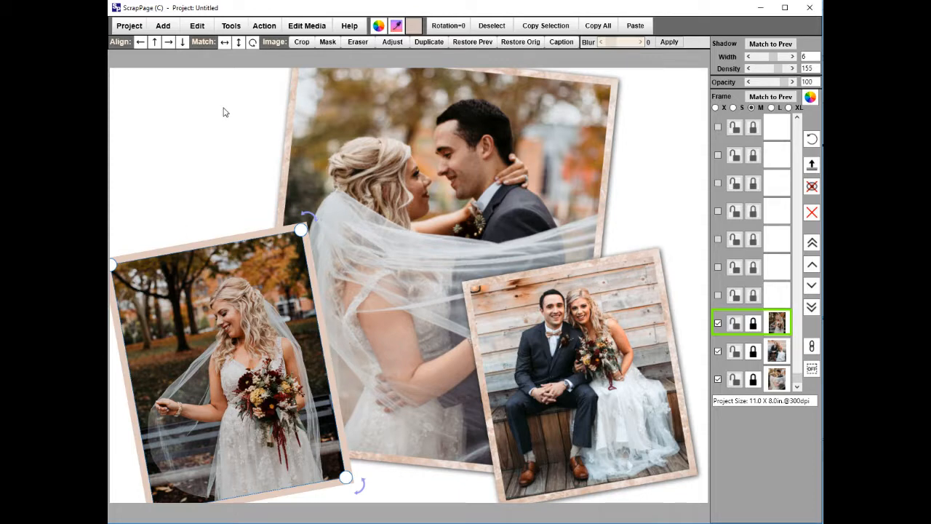
Set the page background to the picked beige color D4C3BA with the SPTX-Patches-4.jpg texture.
click(232, 26)
click(238, 112)
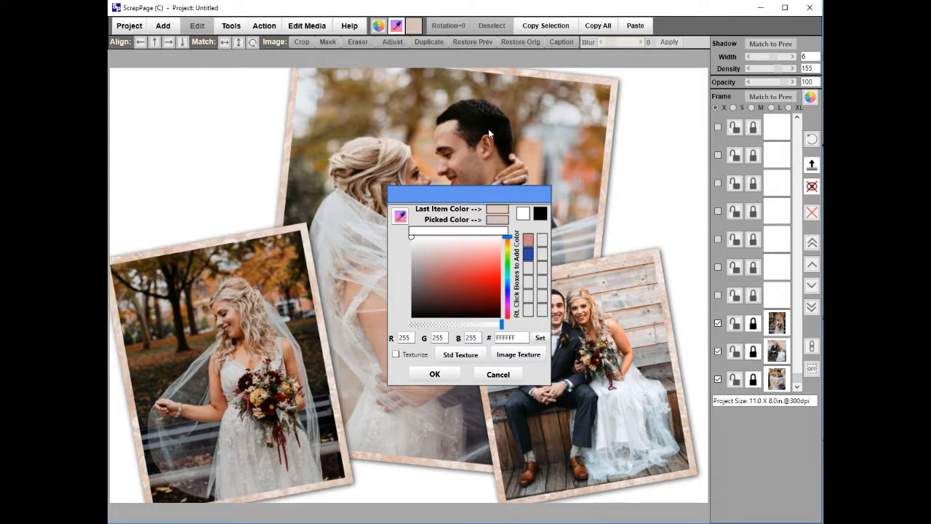
click(498, 220)
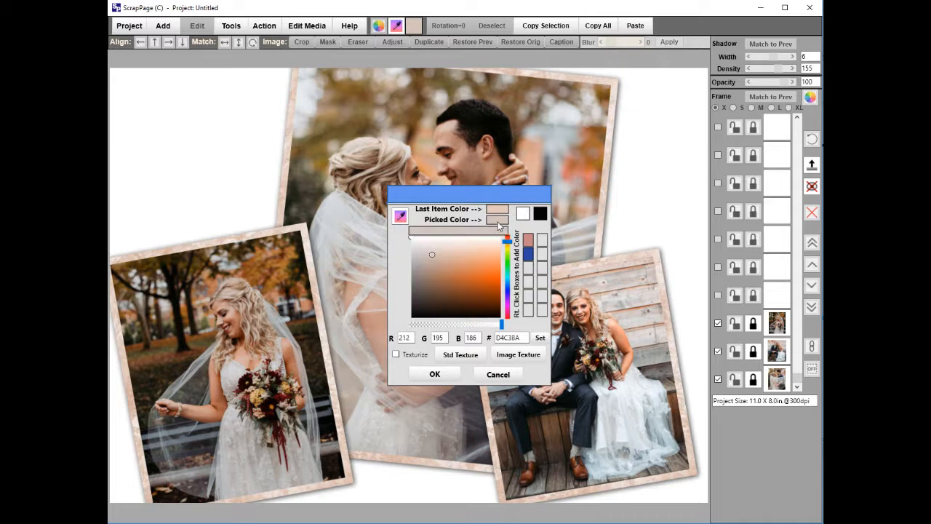
click(451, 355)
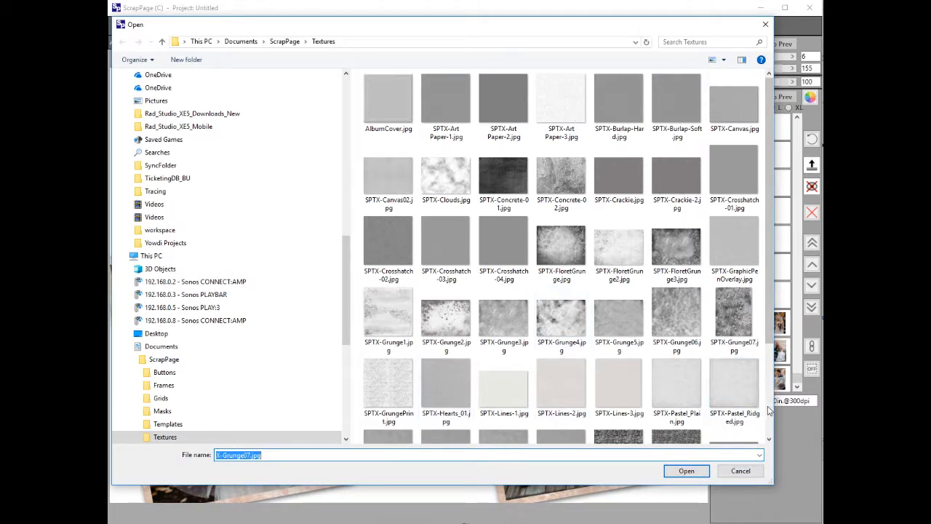
scroll(768, 412, down, 2)
click(549, 334)
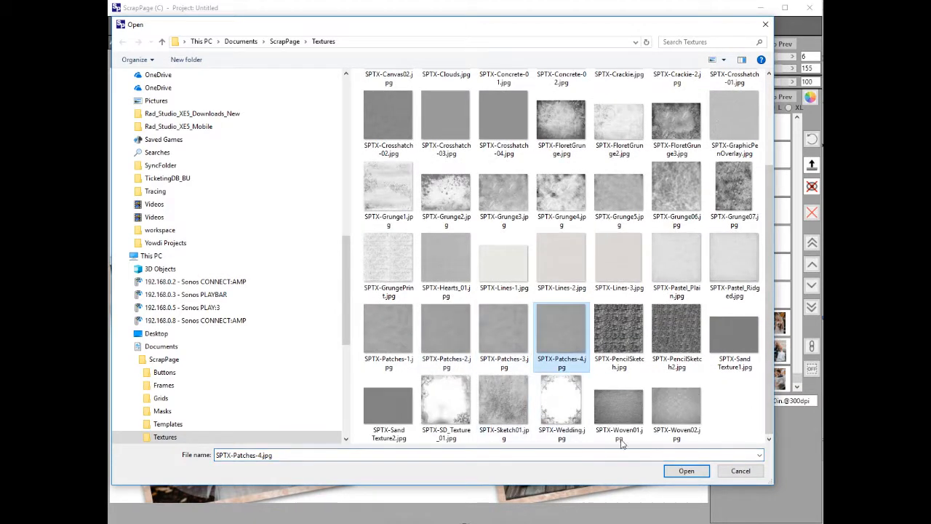
click(686, 472)
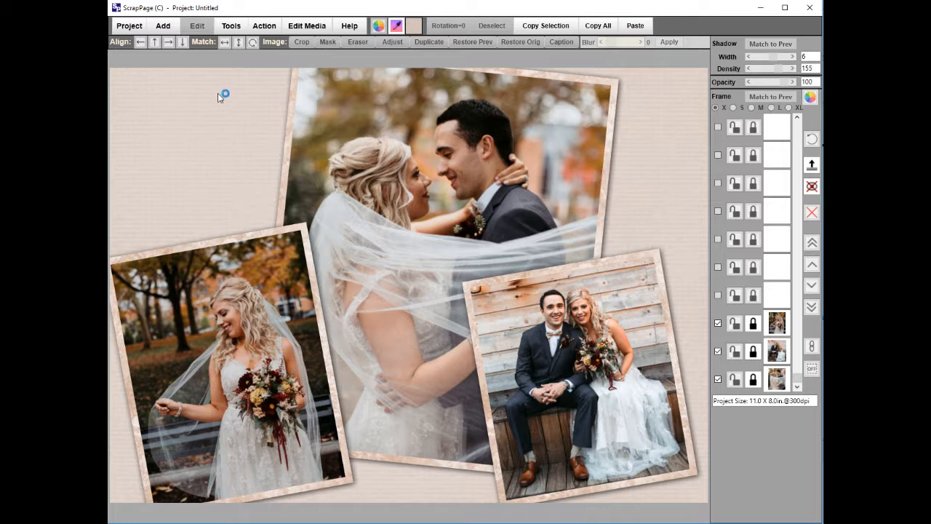
Add the InvitationScan.jpg picture to the page.
click(163, 25)
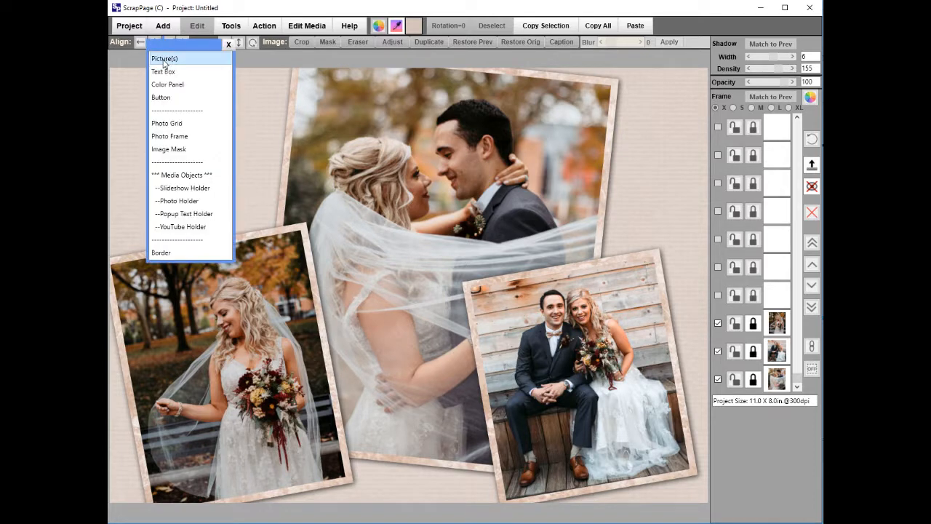
click(165, 60)
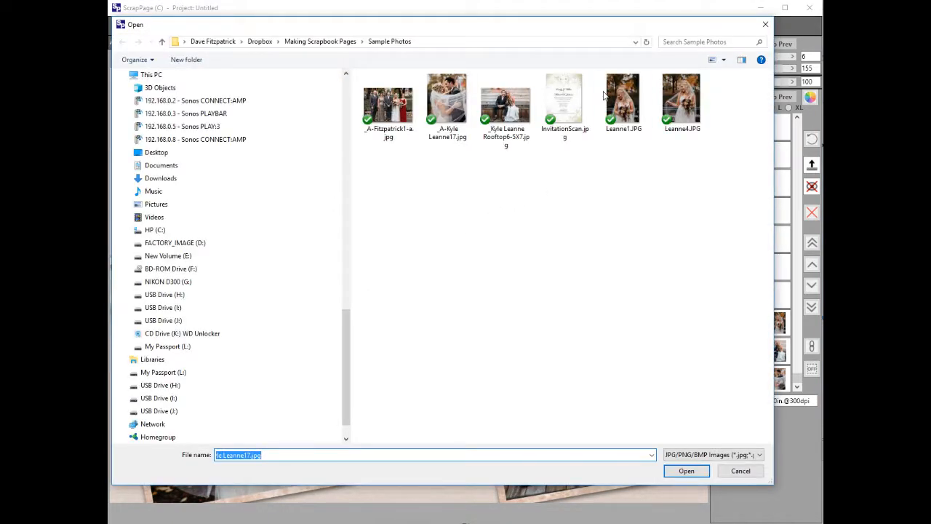
click(564, 106)
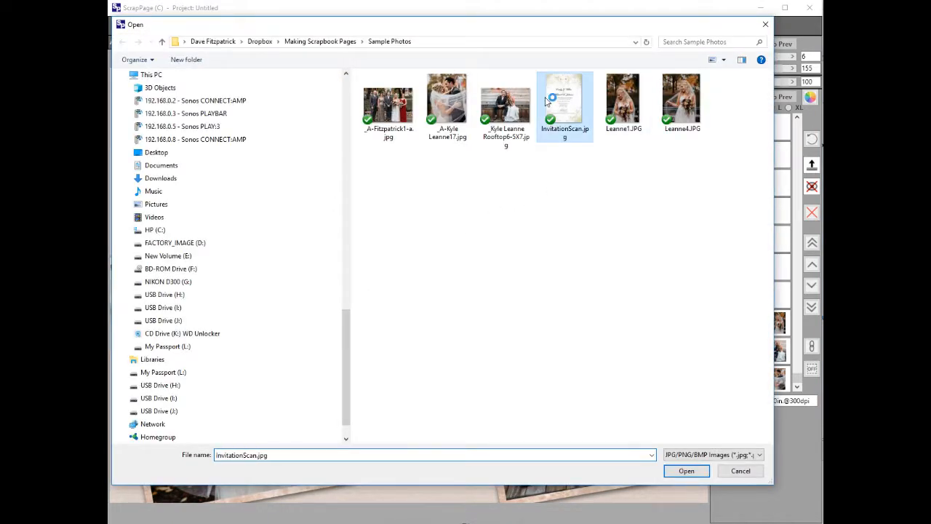
click(686, 470)
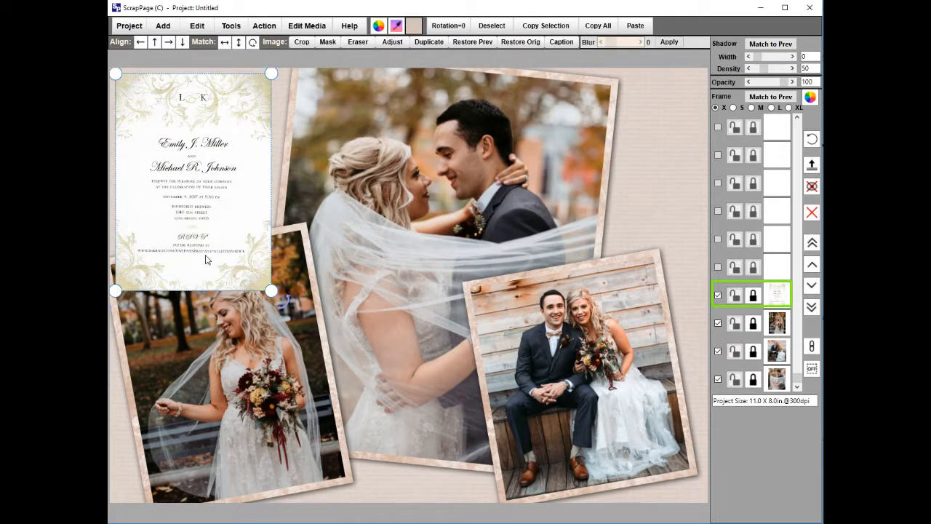
Enlarge the invitation in the page's upper left corner, tilt it slightly counterclockwise and send it behind all the photos.
drag(290, 304, 387, 361)
drag(320, 315, 304, 292)
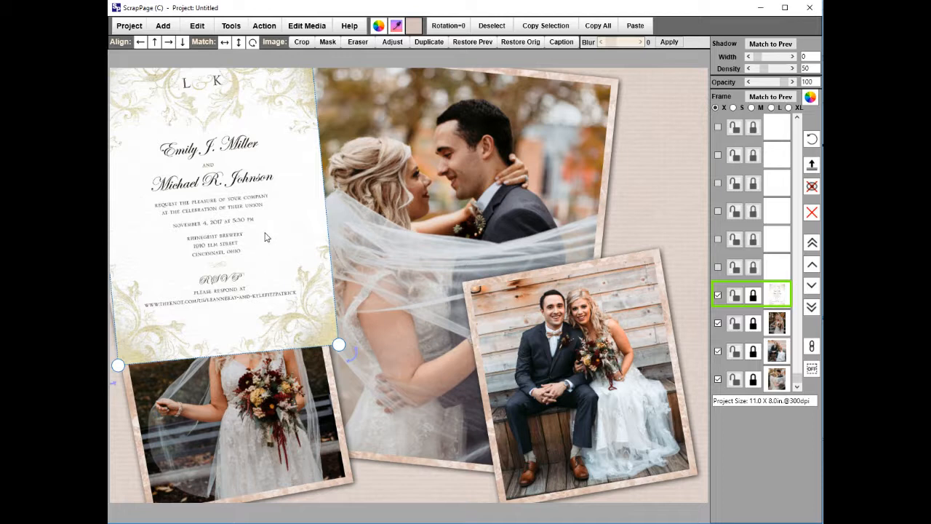
drag(259, 218, 253, 208)
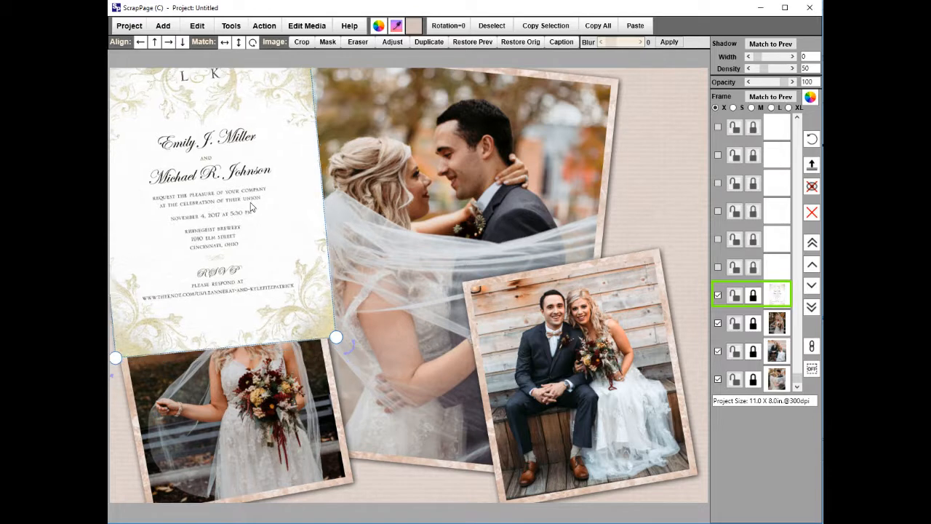
click(812, 309)
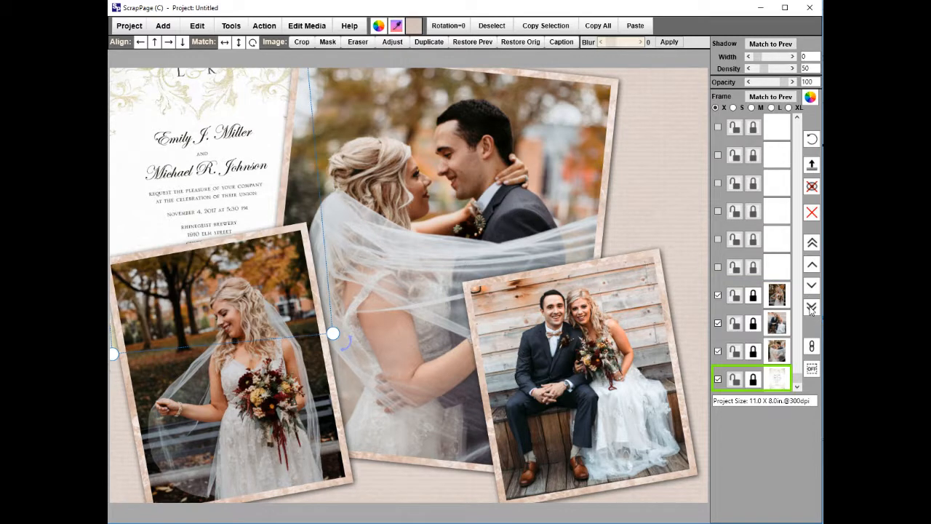
Enlarge the invitation further and shift it so the couple's names and the date fit the gap beside the embracing couple photo.
drag(237, 140, 220, 114)
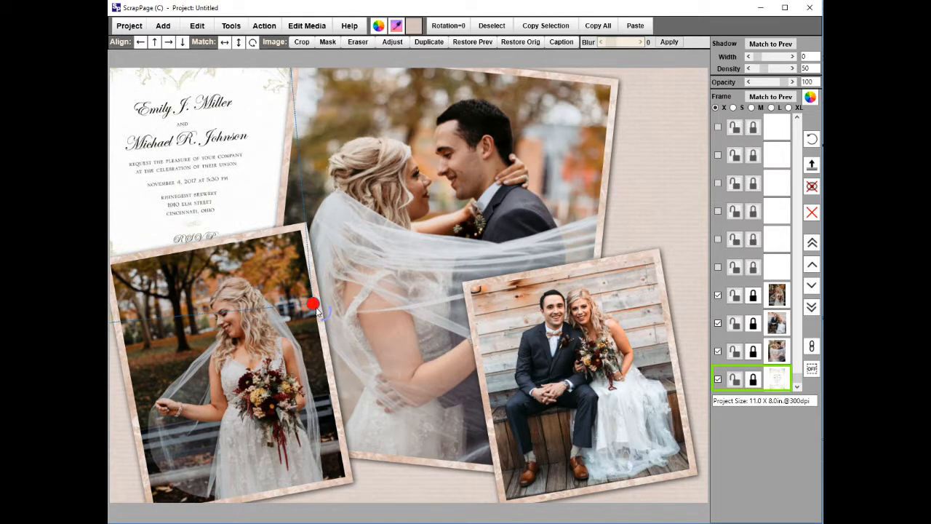
drag(316, 307, 382, 379)
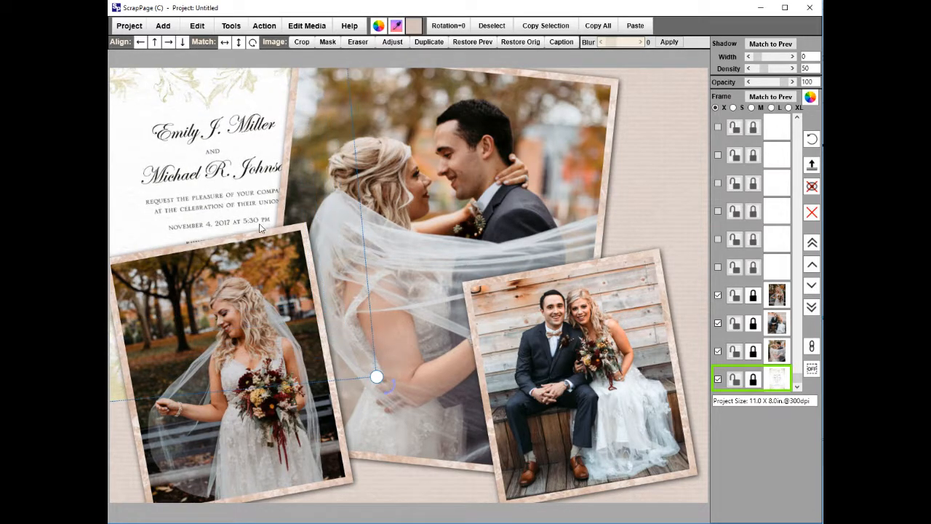
drag(242, 191, 227, 197)
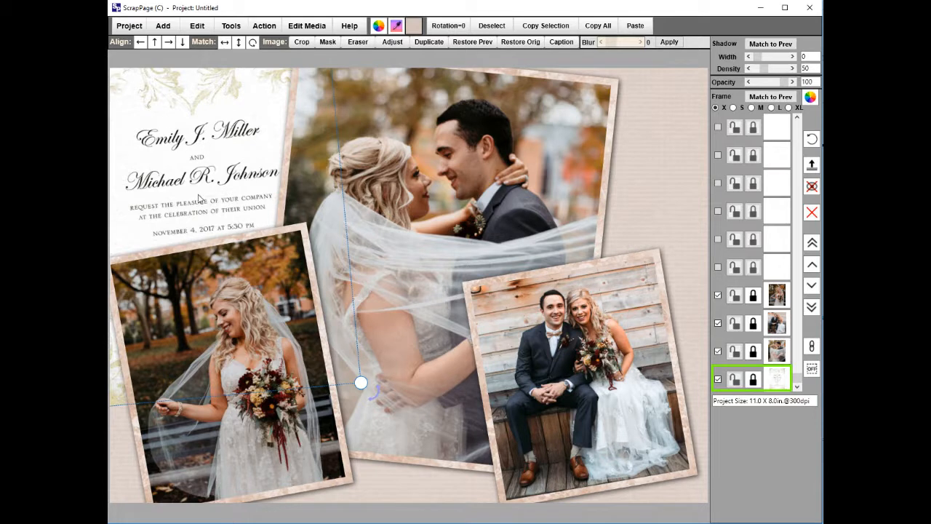
drag(200, 152, 189, 134)
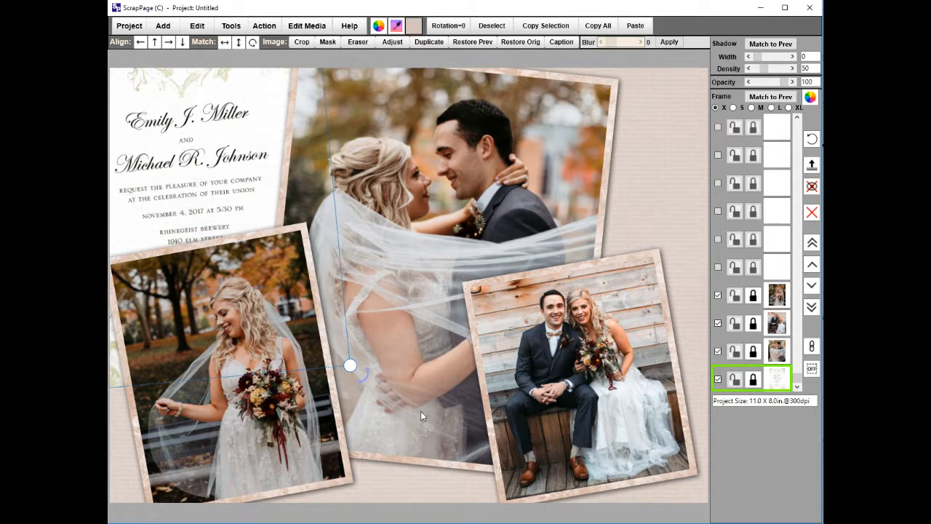
drag(350, 365, 401, 424)
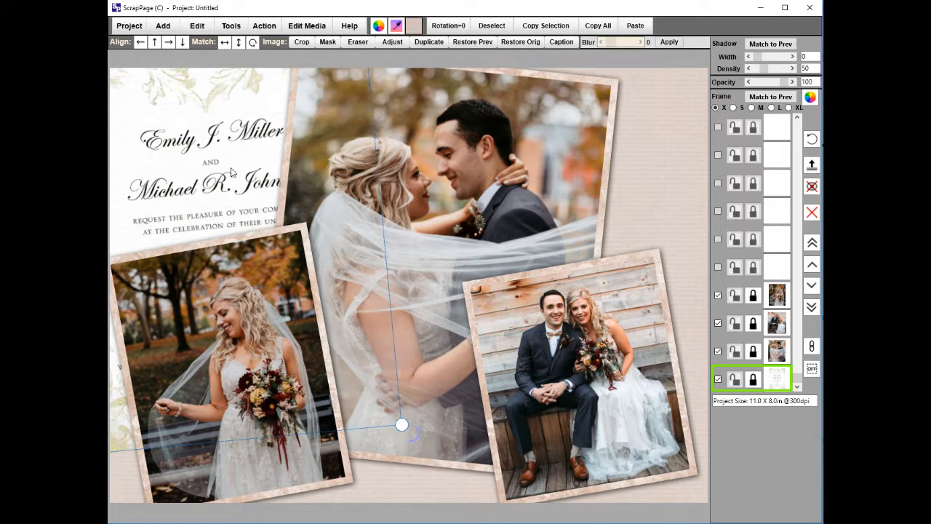
drag(232, 172, 218, 161)
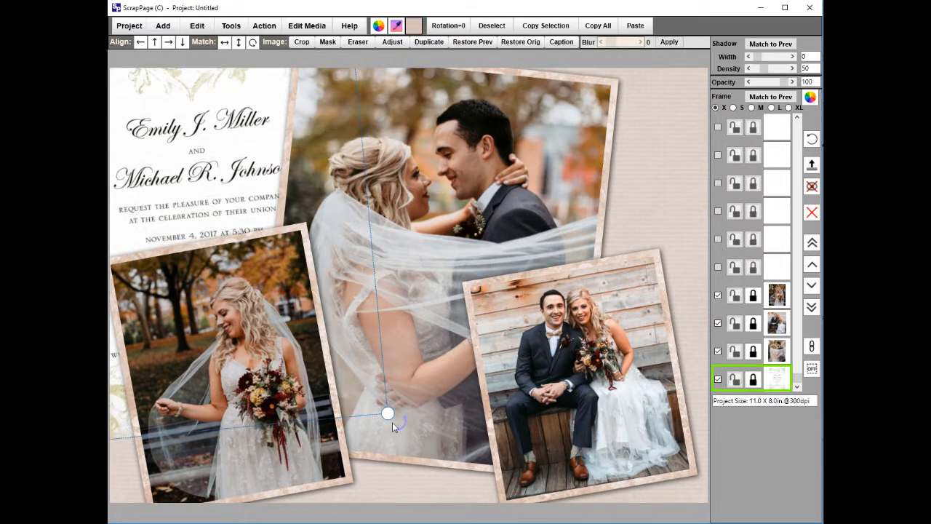
drag(406, 426, 381, 389)
mouse_move(238, 158)
mouse_down()
mouse_move(243, 185)
mouse_move(240, 156)
mouse_up()
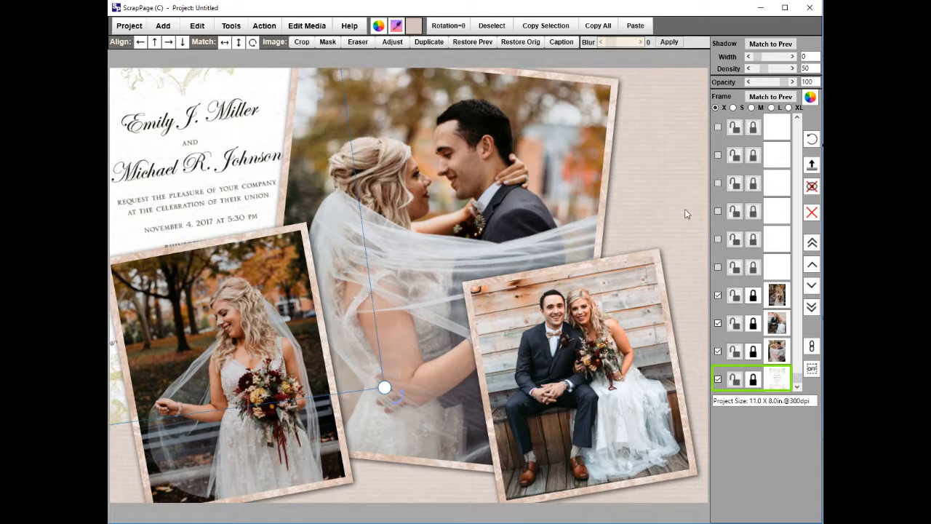
click(644, 218)
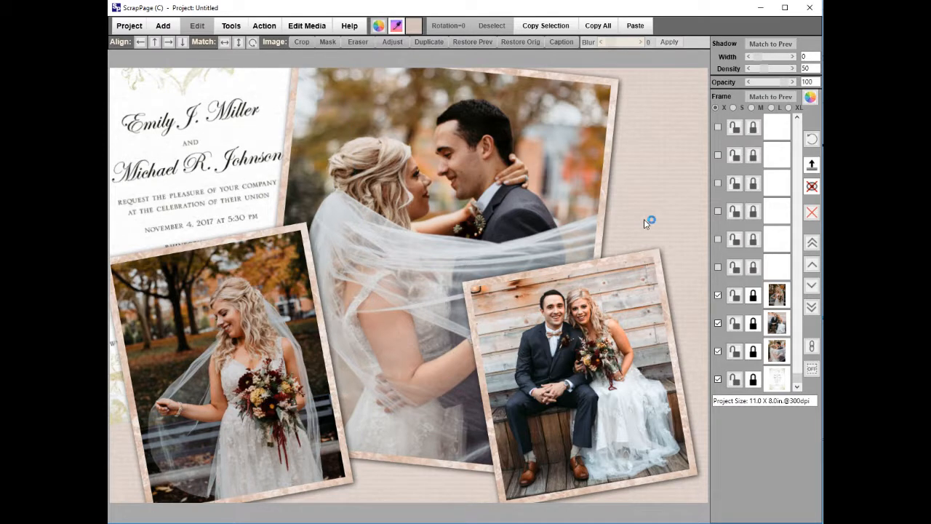
Duplicate the bride portrait, move the copy toward the page center and reset its rotation to 0.
click(275, 402)
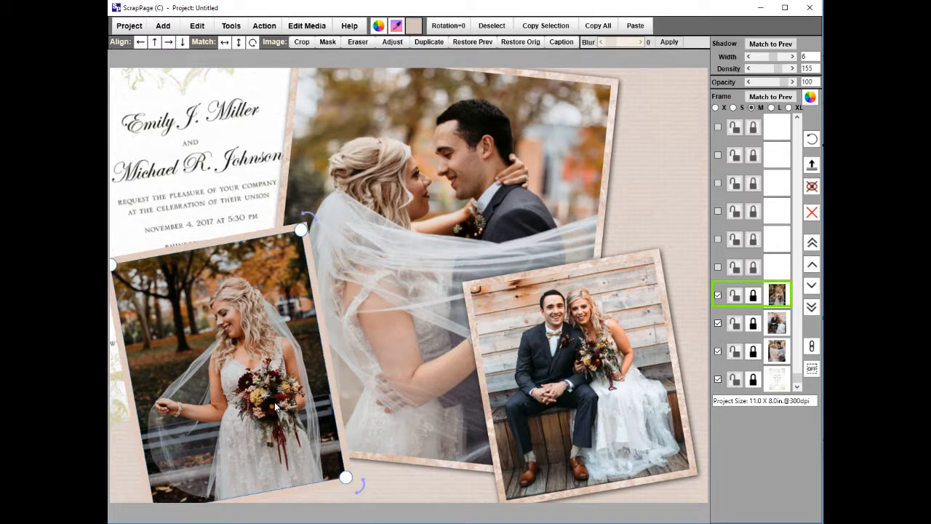
click(204, 29)
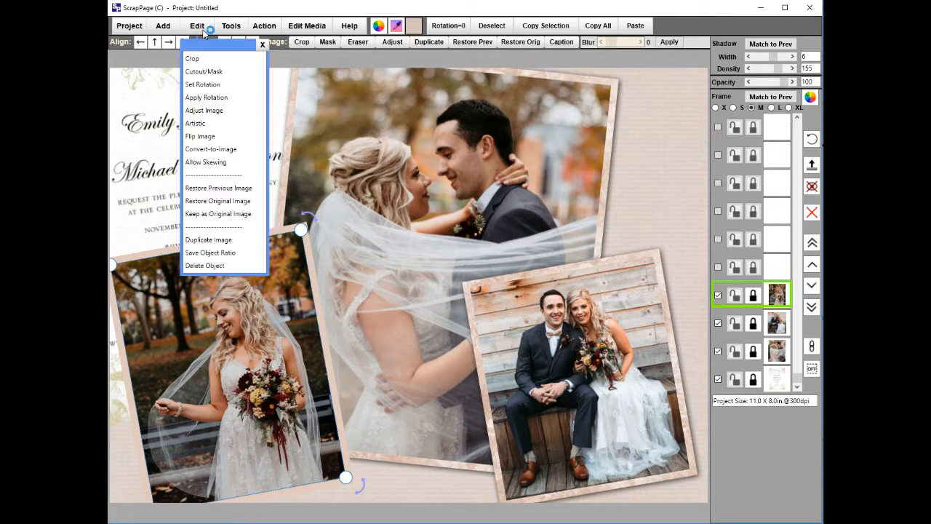
click(246, 236)
drag(243, 325, 396, 169)
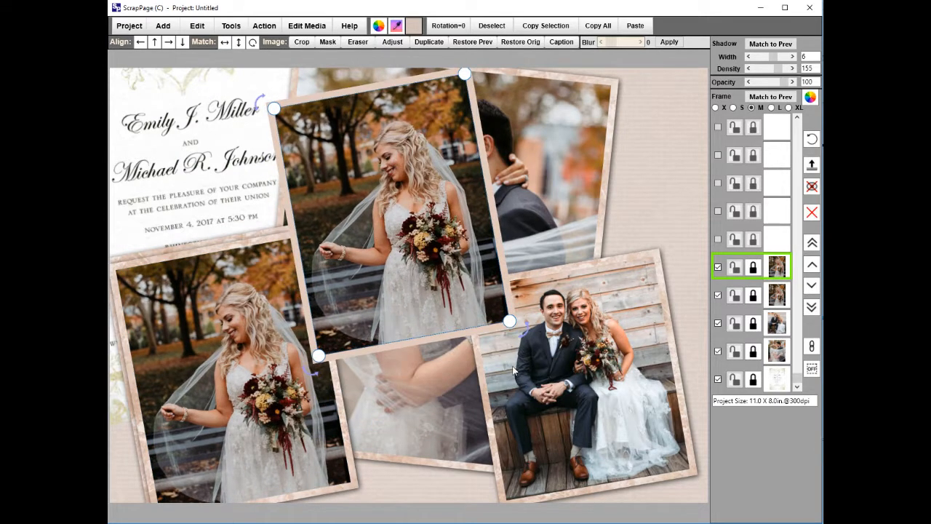
click(455, 28)
drag(430, 265, 386, 288)
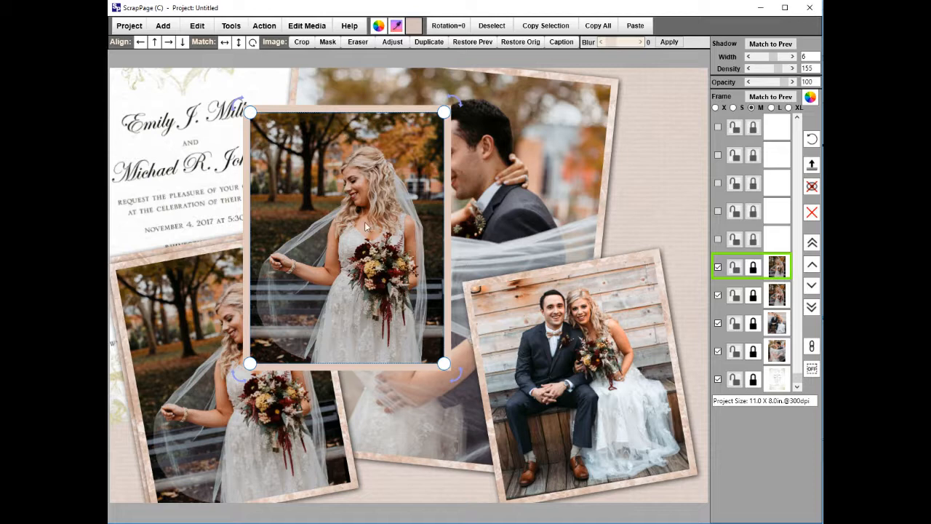
Start a cutout of the duplicated bride portrait using the Mask6.jpg mask shape.
right_click(201, 33)
click(202, 71)
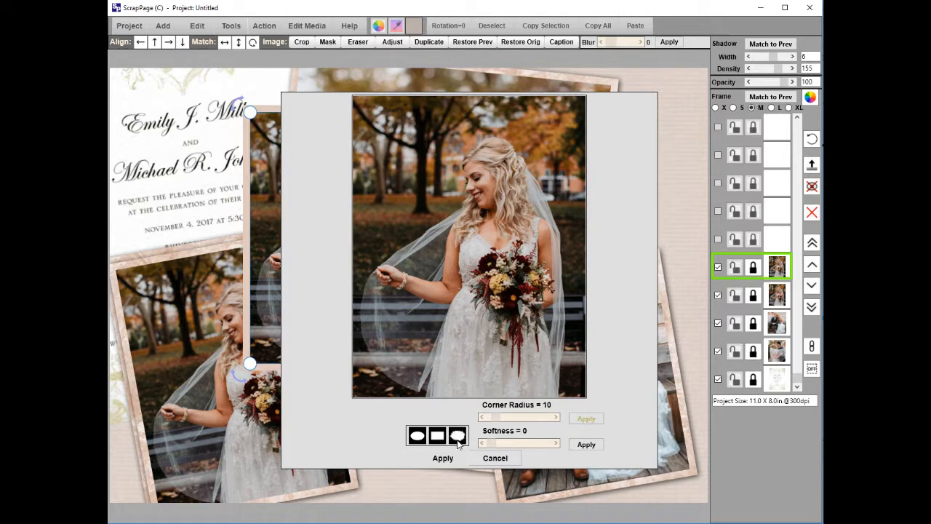
click(458, 439)
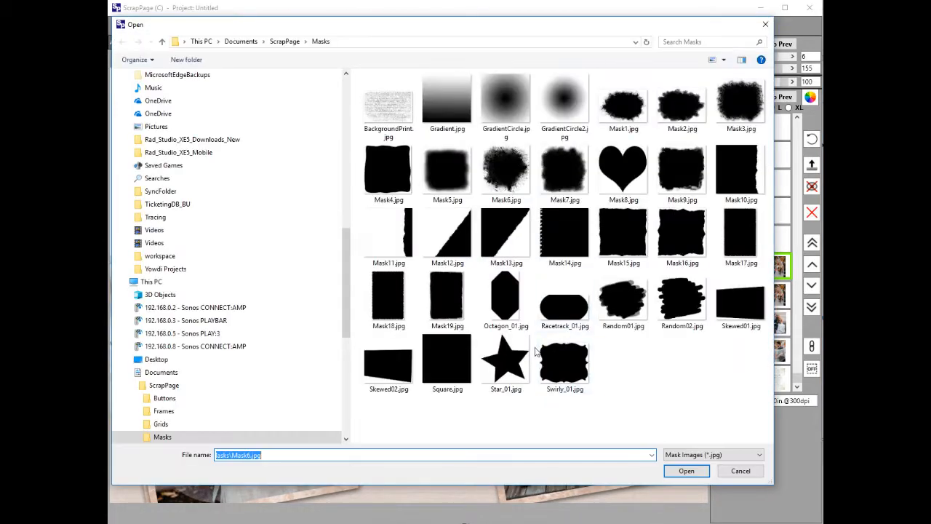
click(512, 169)
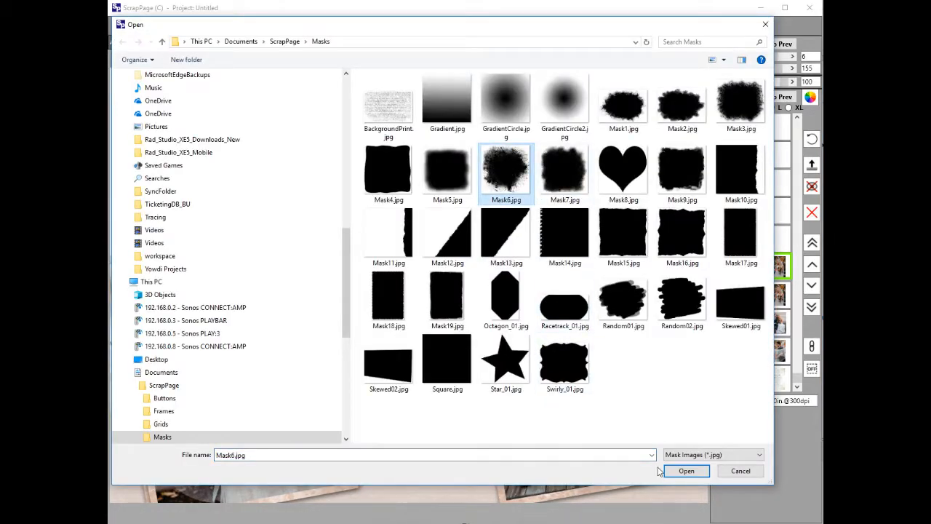
click(684, 473)
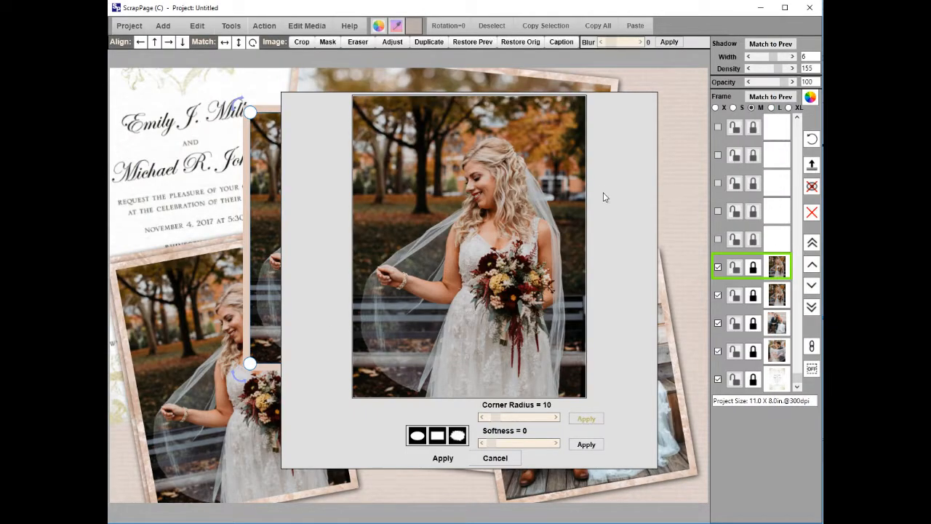
Fit the mask closely around the bride's bouquet and apply the cutout.
drag(432, 159, 541, 299)
drag(586, 361, 550, 339)
drag(508, 309, 518, 318)
drag(560, 347, 553, 341)
drag(503, 297, 517, 307)
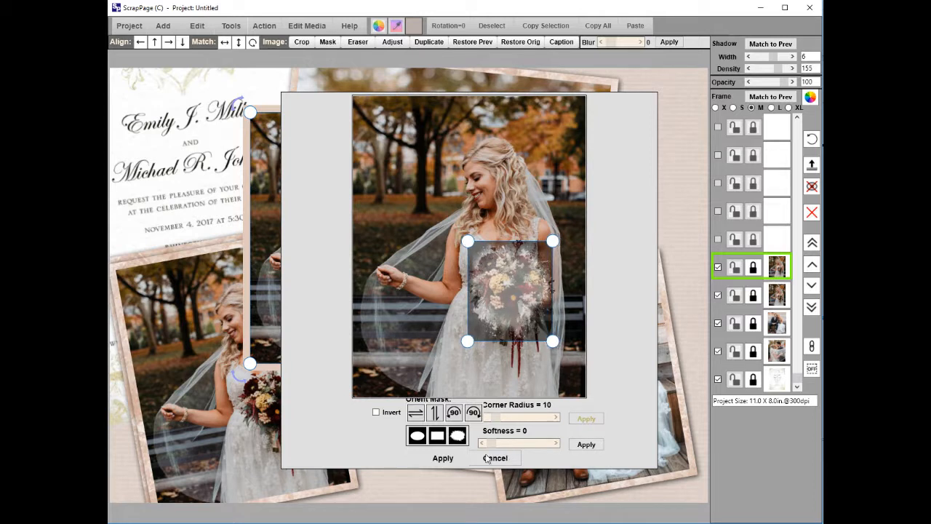
click(449, 459)
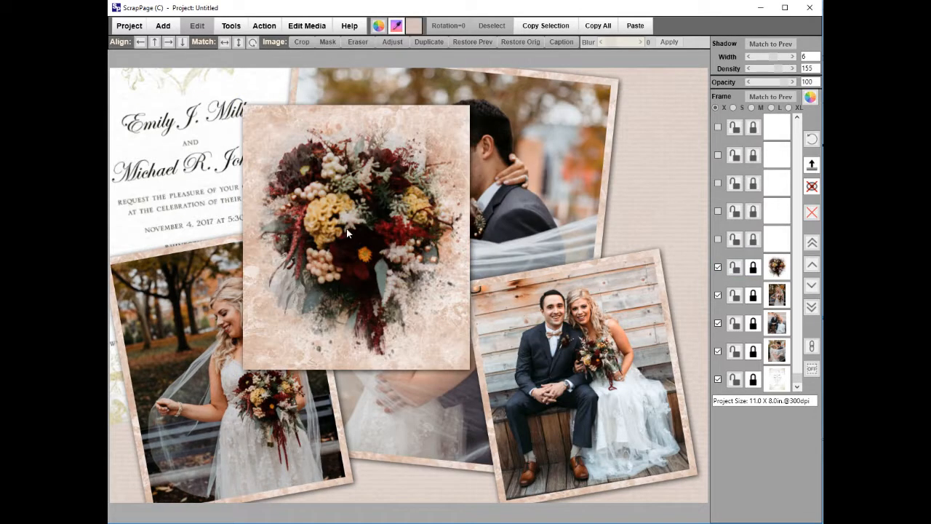
Remove the bouquet cutout's frame and place it in the page's upper right corner behind all other pictures.
click(344, 228)
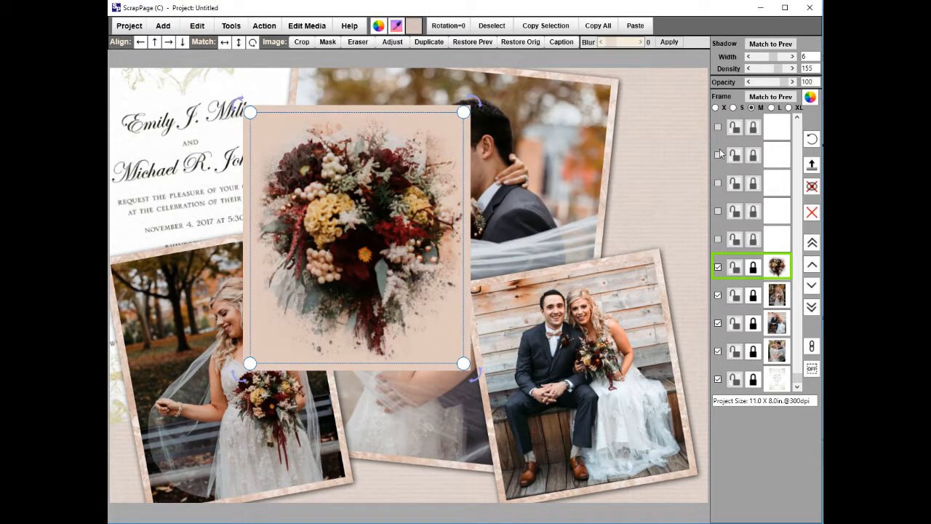
click(715, 107)
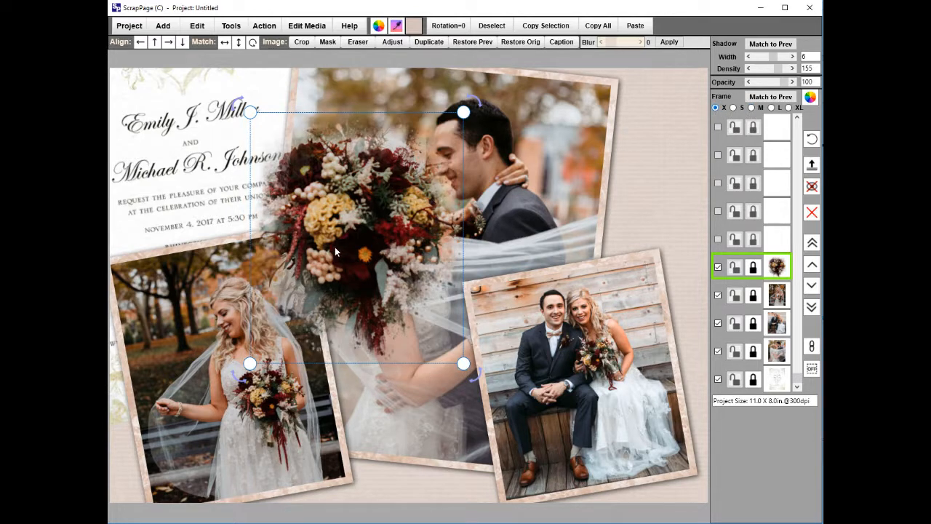
drag(335, 246, 598, 190)
click(811, 307)
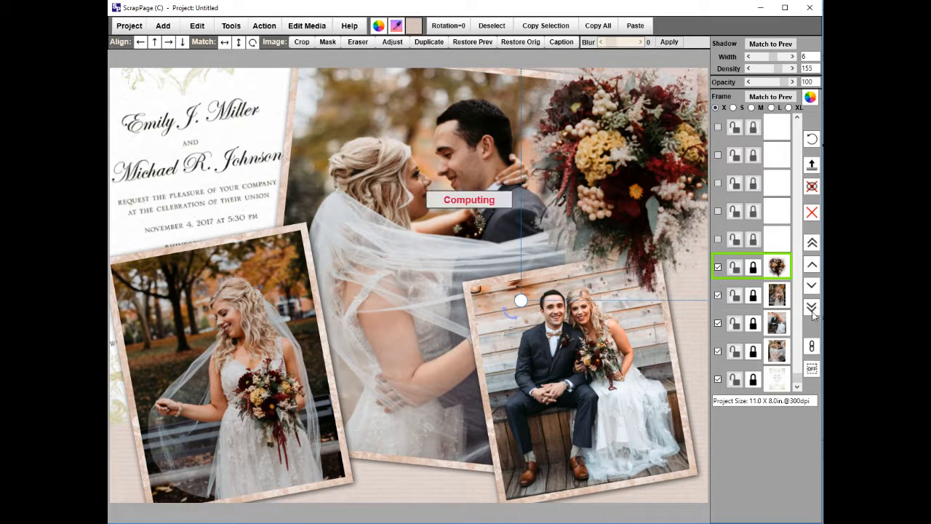
drag(659, 147, 671, 157)
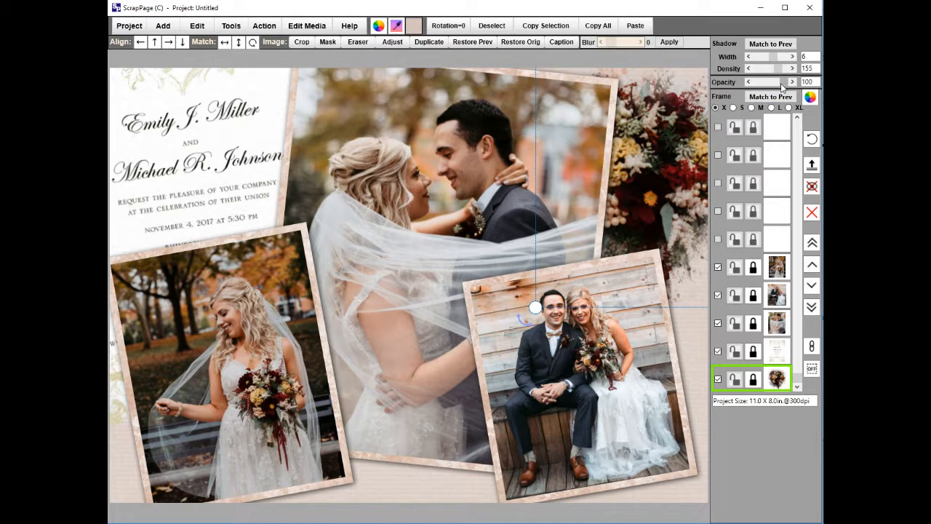
Fade the bouquet cutout to 34 opacity and shift it slightly farther toward the page's right edge.
drag(790, 86, 773, 92)
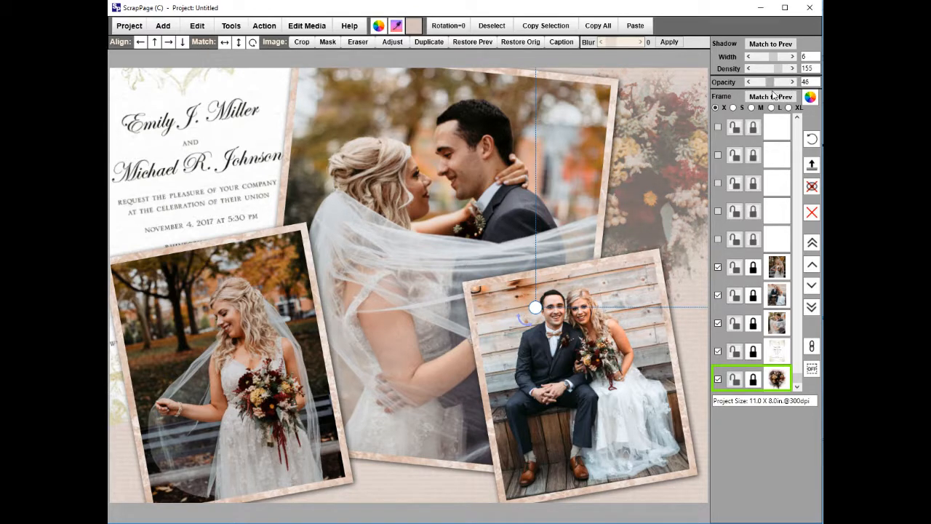
drag(644, 183, 652, 186)
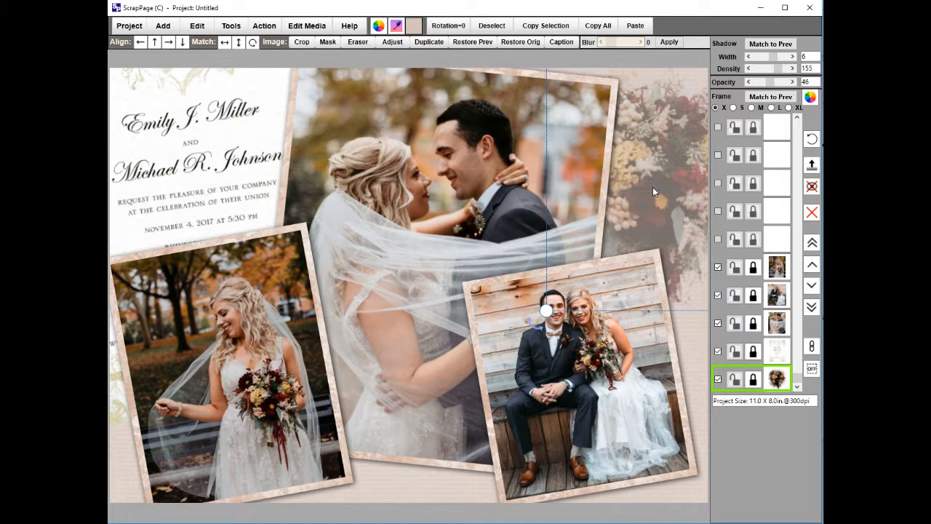
drag(769, 83, 768, 84)
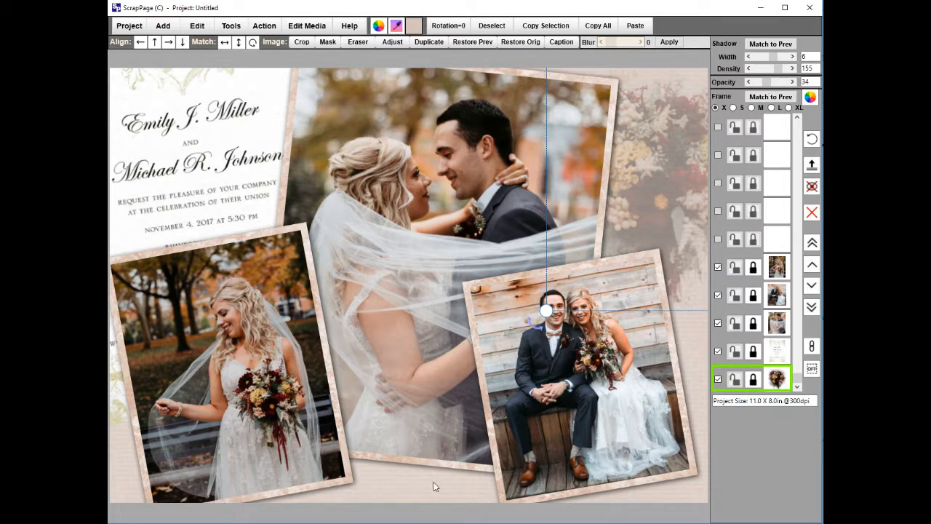
click(428, 490)
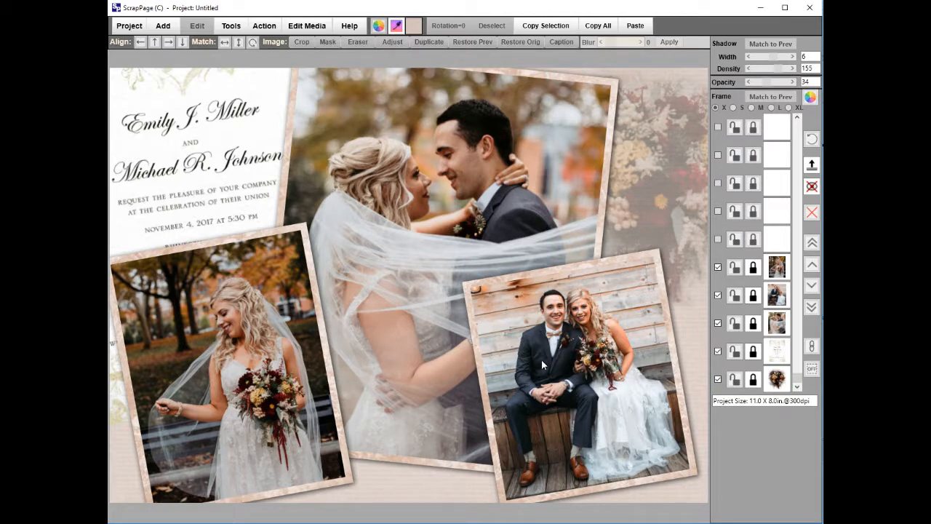